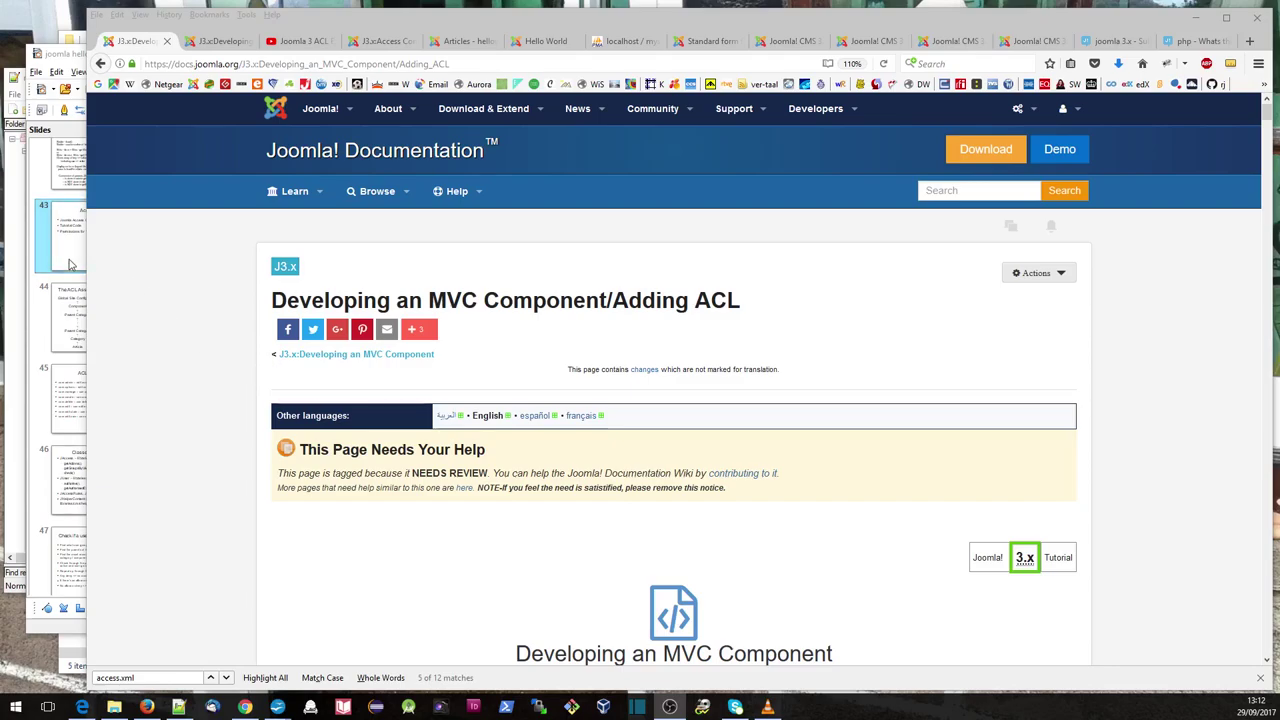
# - Review the Access Control slide in OpenOffice Impress, plus the Joomla 3 ACL video and Access Control List Tutorial pages in Firefox
pyautogui.click(57, 632)
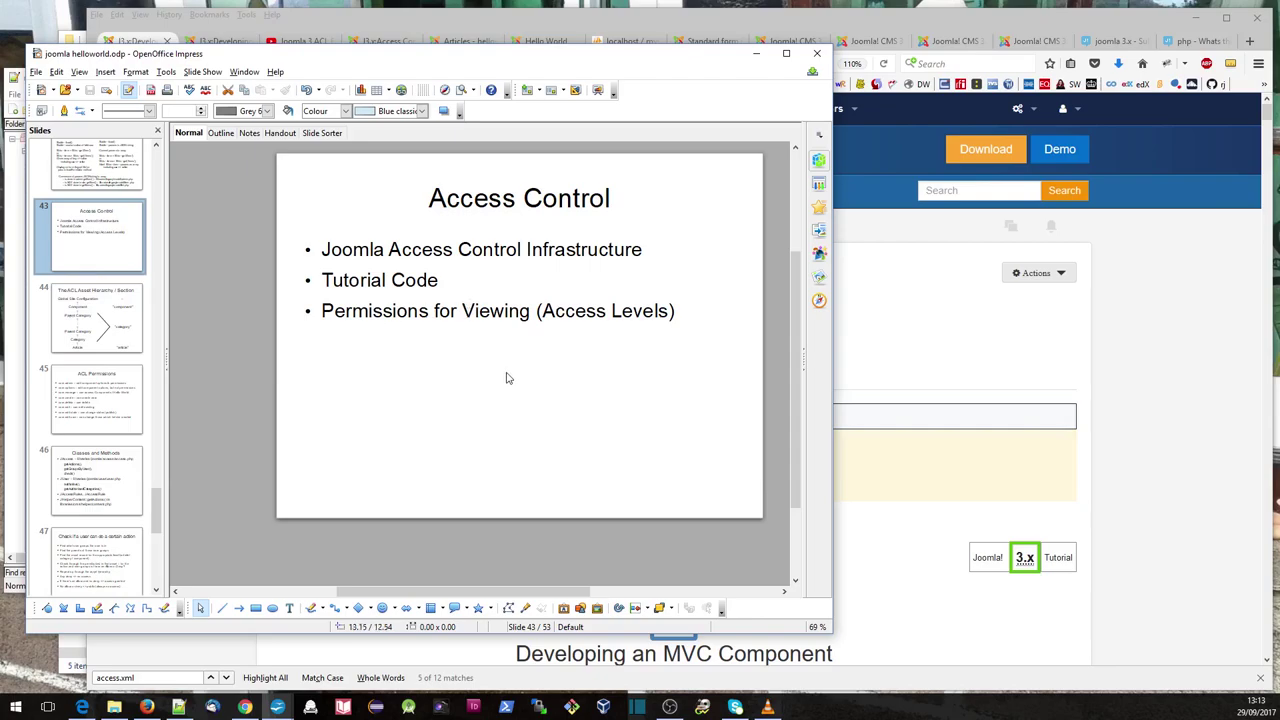
pyautogui.click(548, 22)
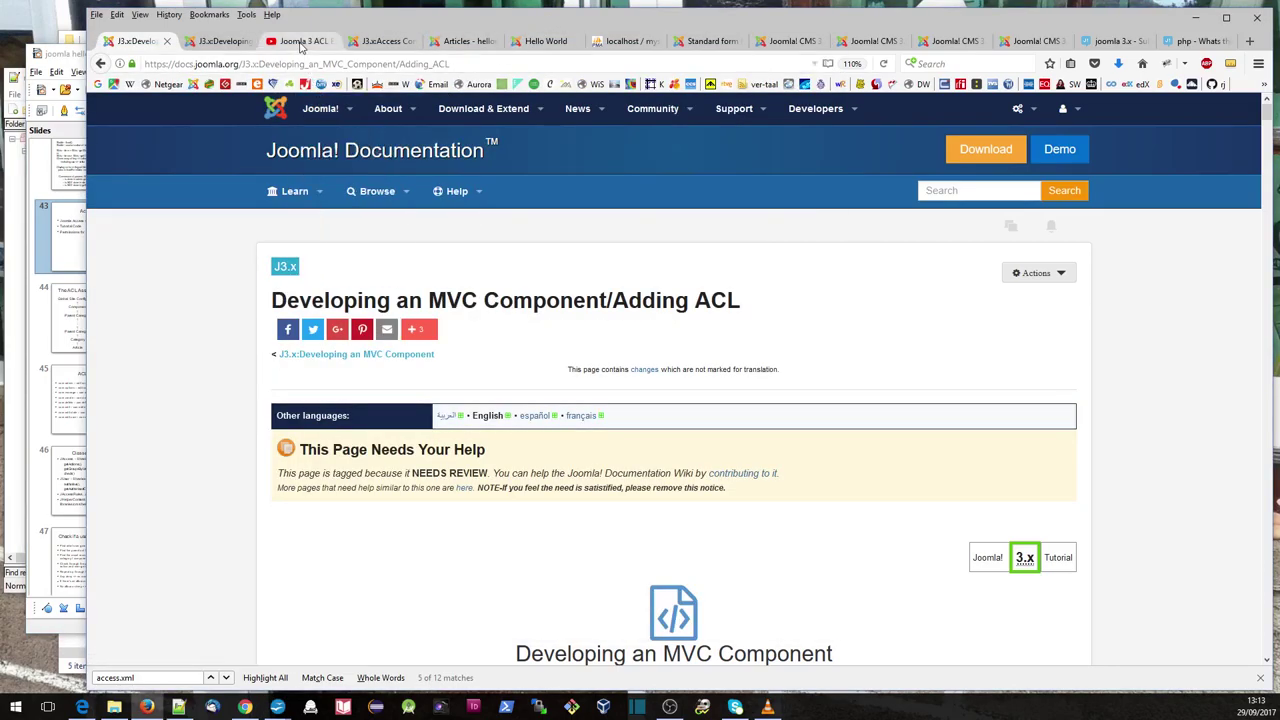
pyautogui.click(301, 41)
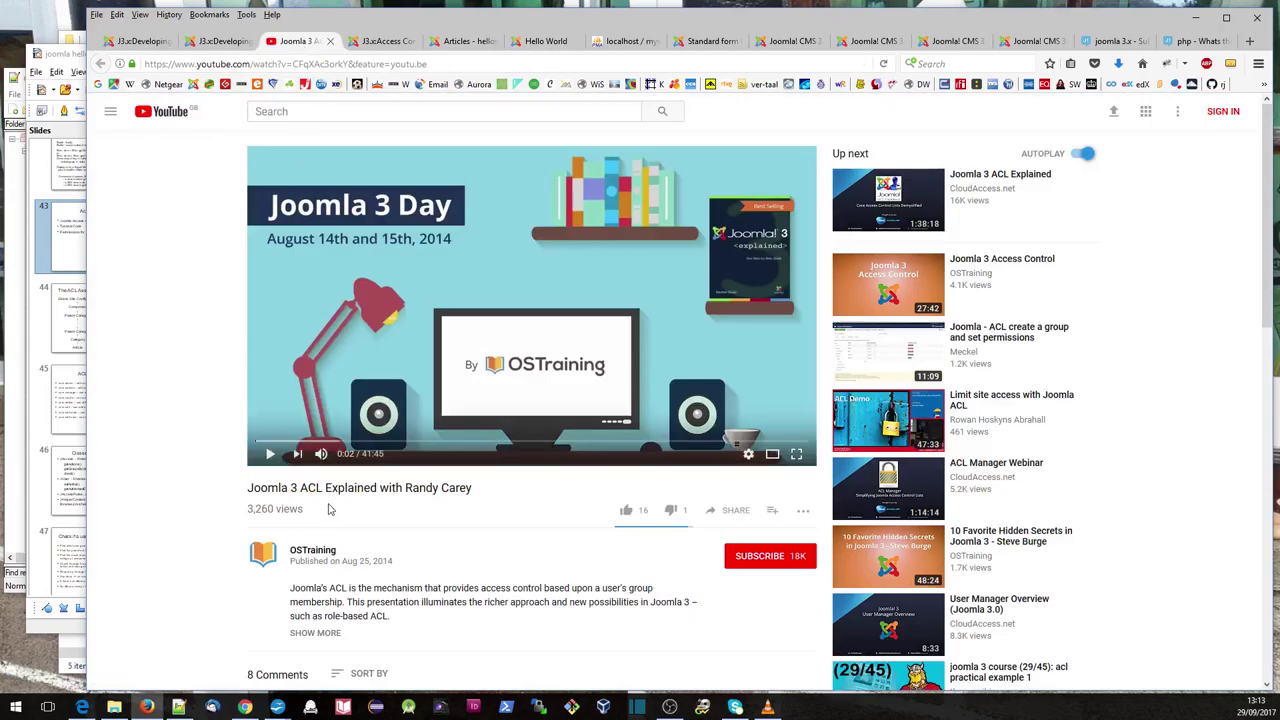
pyautogui.click(390, 44)
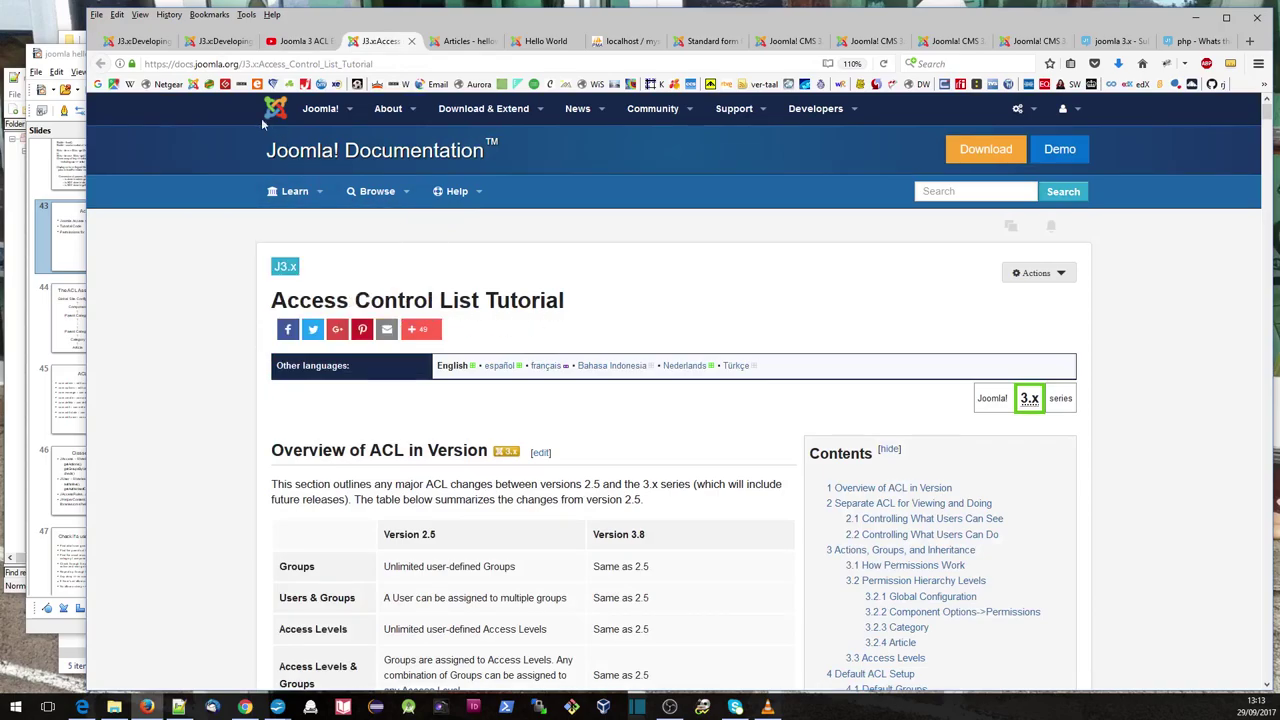
# - Read the Adding Access Control and minimal ACL requirements sections of the Adding ACL tutorial page
pyautogui.click(157, 50)
pyautogui.scroll(-5, 242, 464)
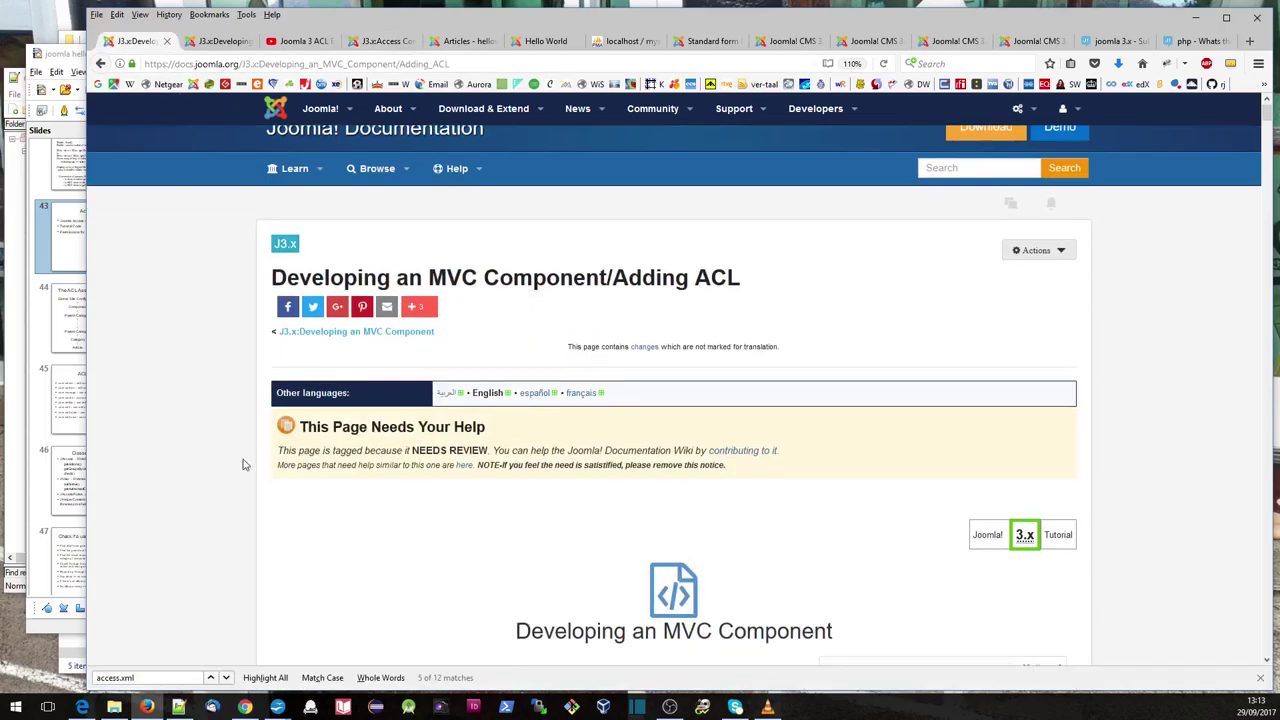
pyautogui.scroll(-5, 242, 464)
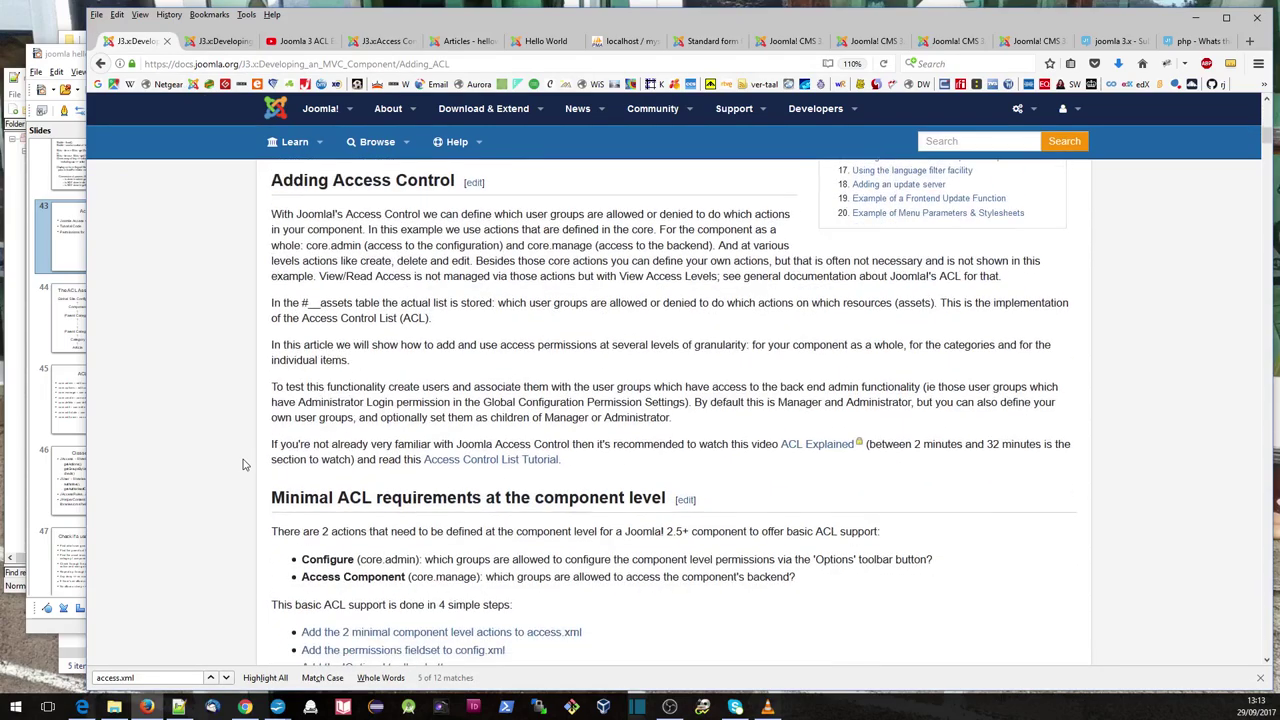
pyautogui.scroll(3, 252, 460)
pyautogui.scroll(-4, 990, 308)
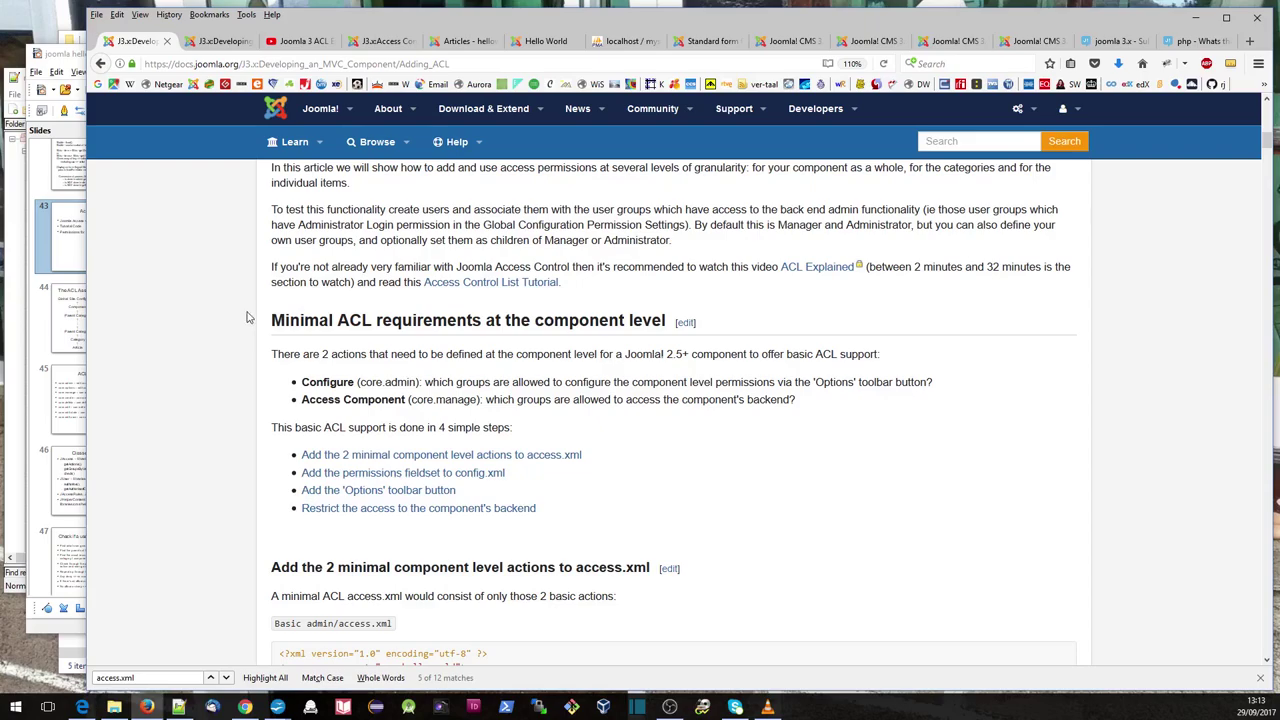
pyautogui.scroll(5, 248, 317)
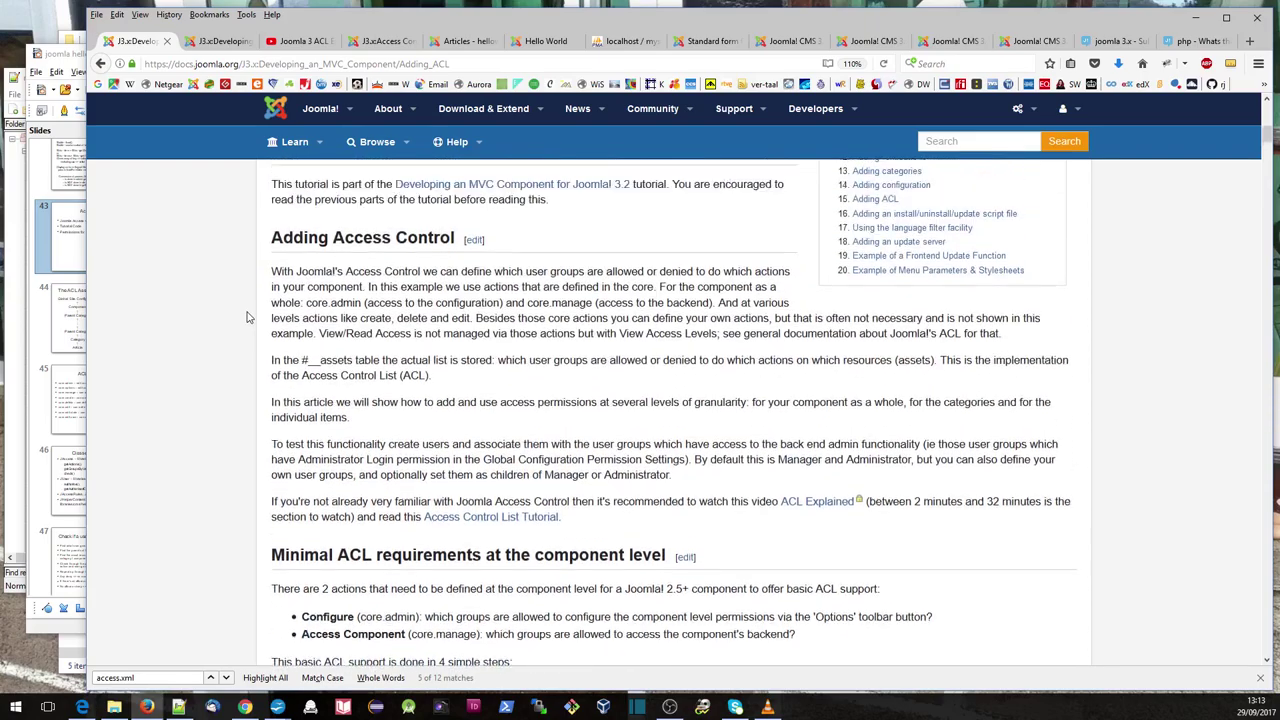
pyautogui.scroll(2, 248, 317)
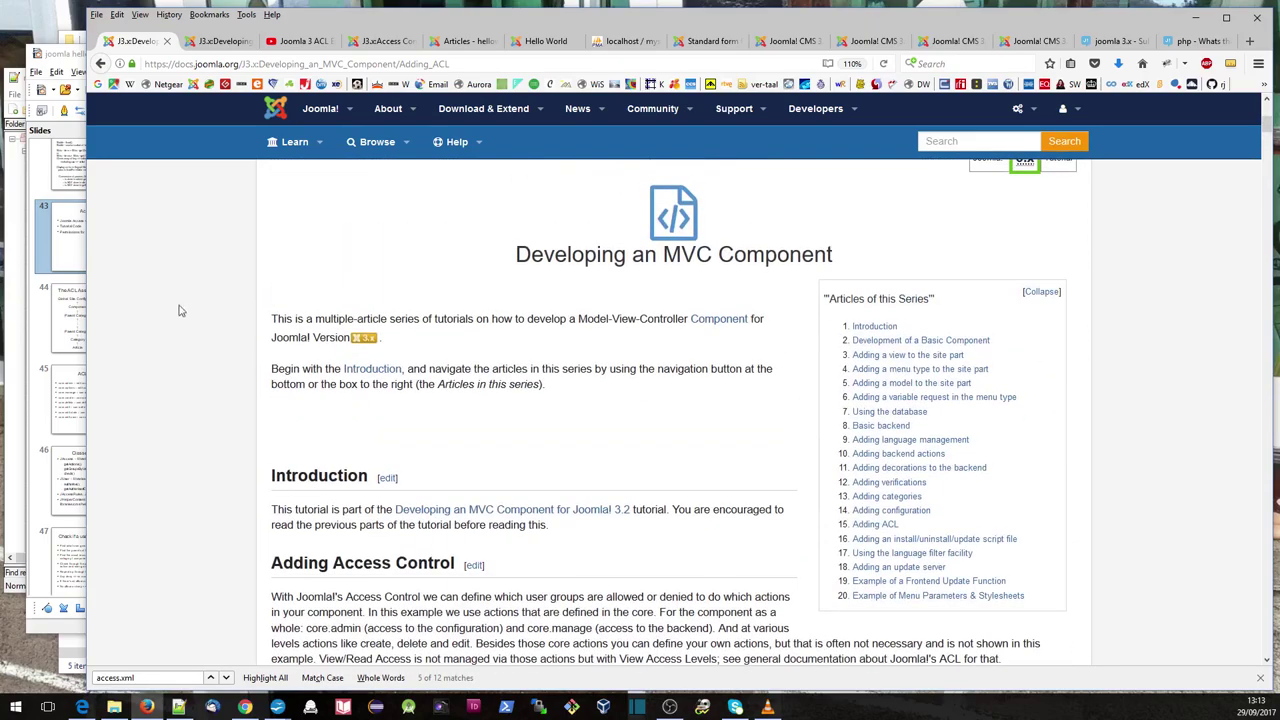
# - Check the Notes section of the Developing a Basic Component page for video and slide links, and return to the Access Control slide in Impress
pyautogui.click(76, 629)
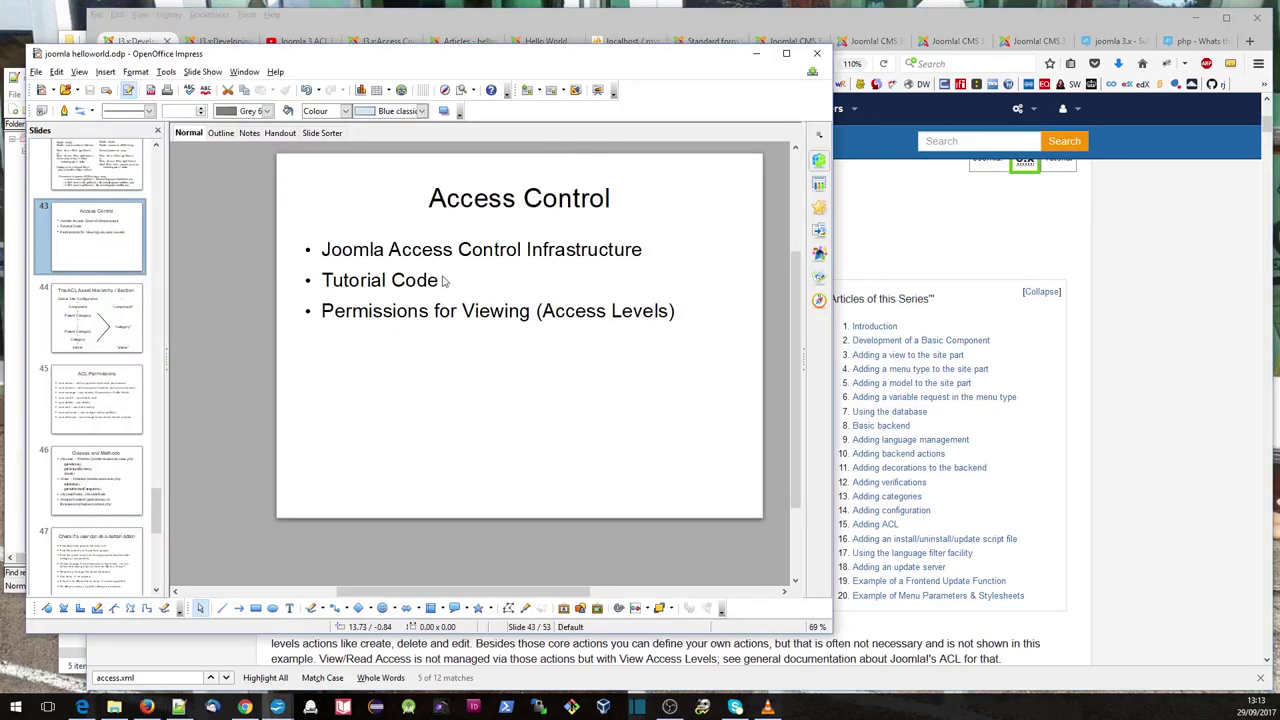
pyautogui.click(520, 27)
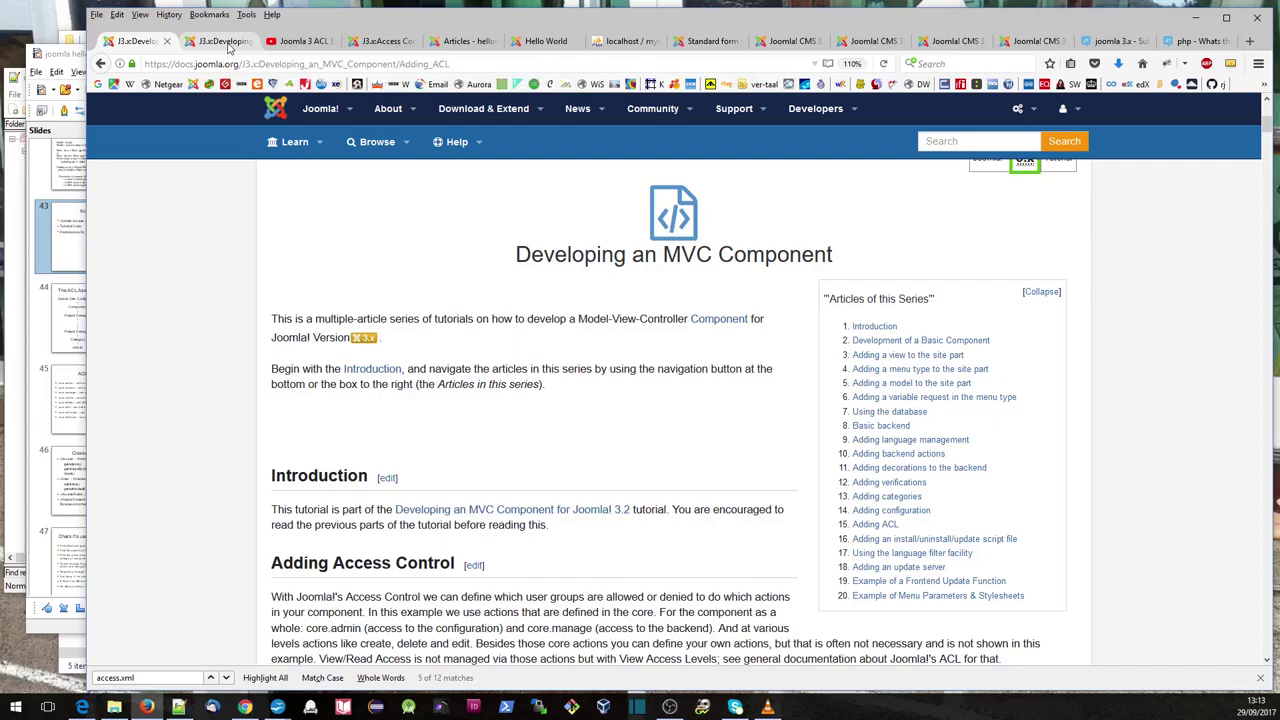
pyautogui.click(228, 47)
pyautogui.scroll(-3, 809, 393)
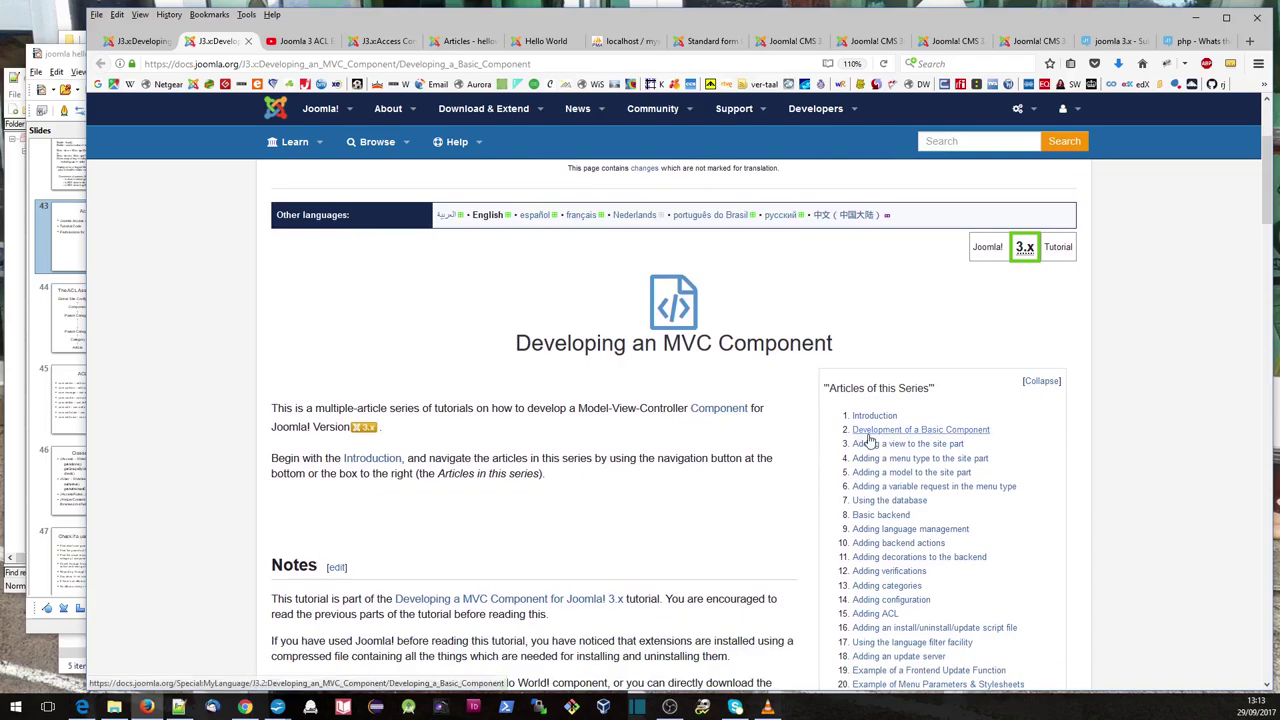
pyautogui.scroll(-1, 744, 466)
pyautogui.scroll(2, 744, 466)
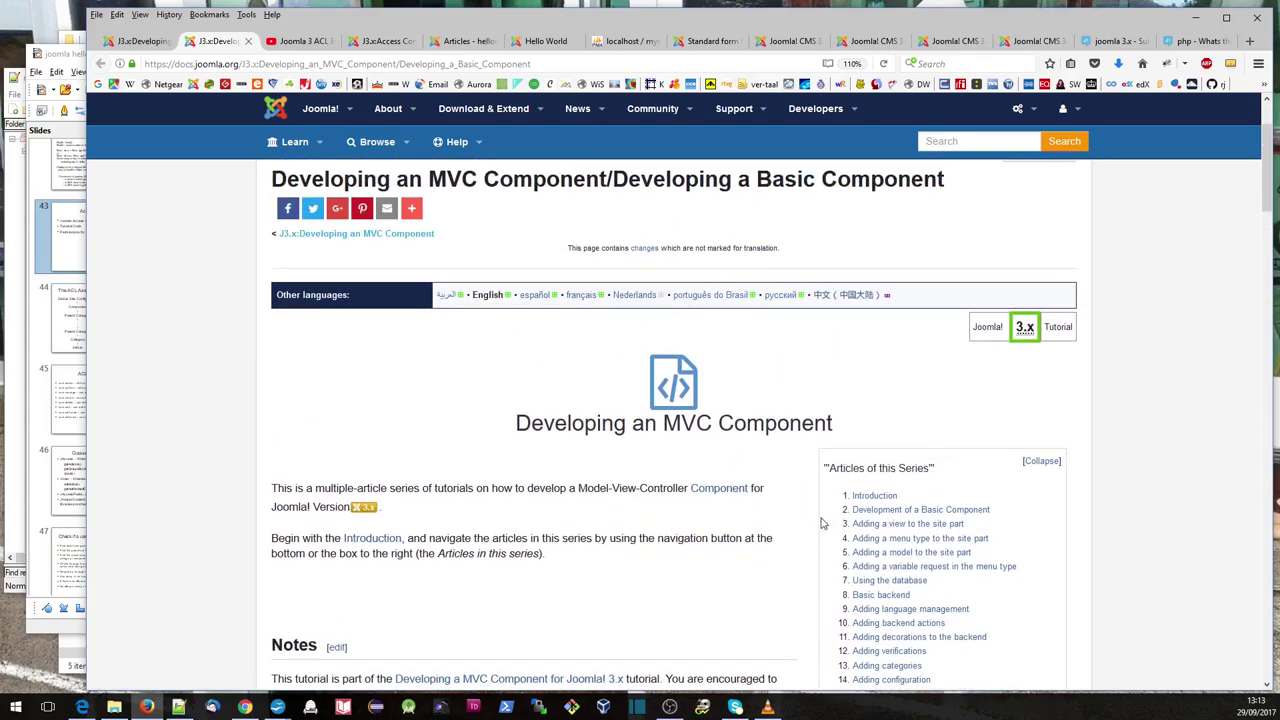
pyautogui.scroll(-6, 760, 540)
pyautogui.scroll(-1, 800, 520)
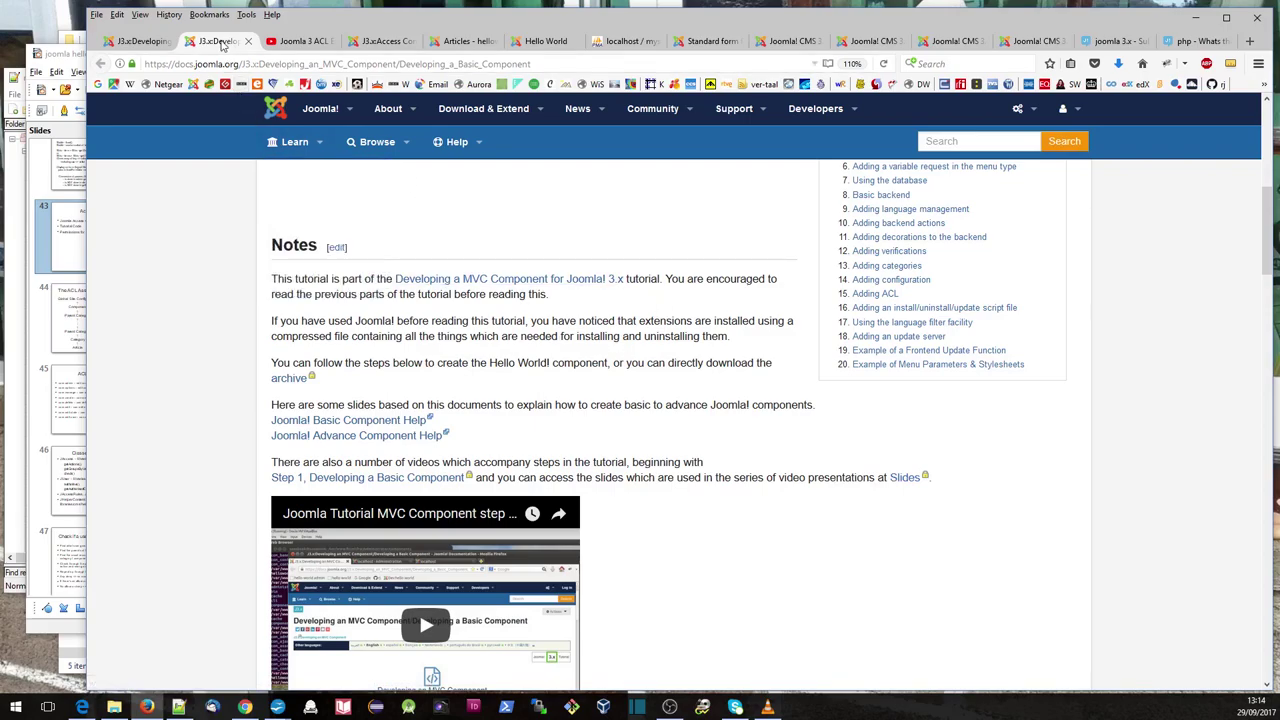
pyautogui.click(140, 41)
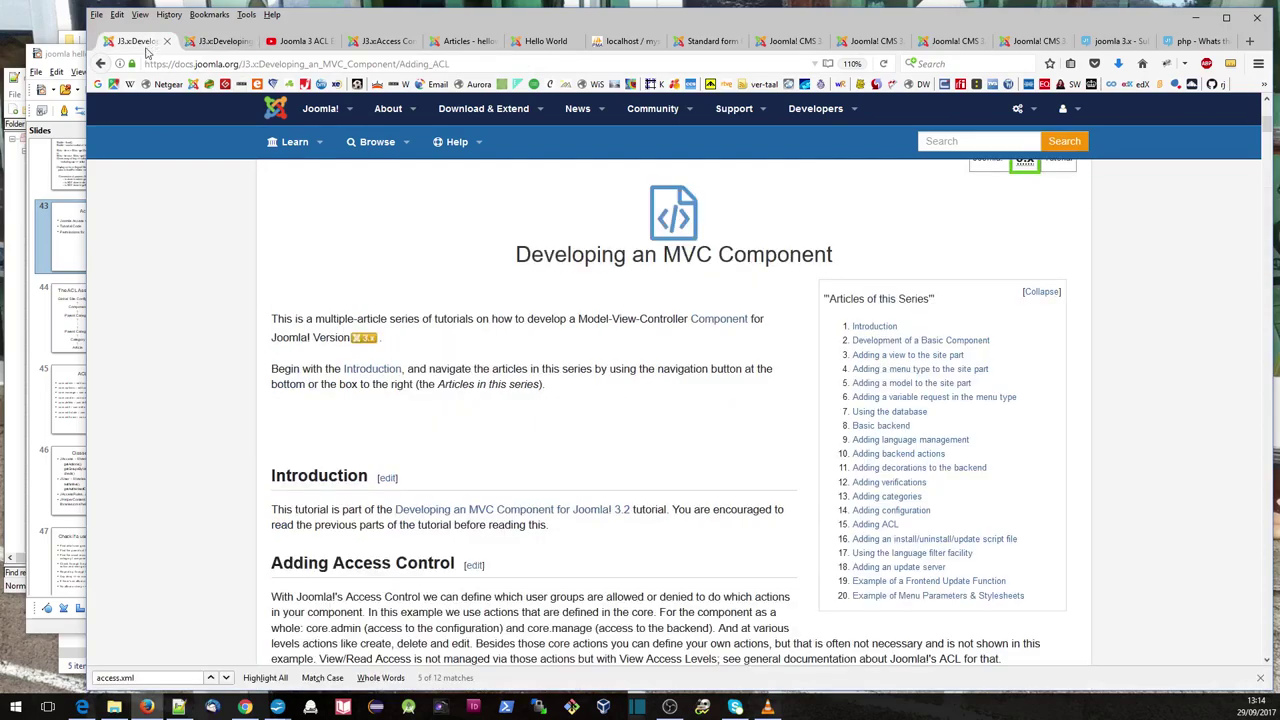
pyautogui.click(76, 628)
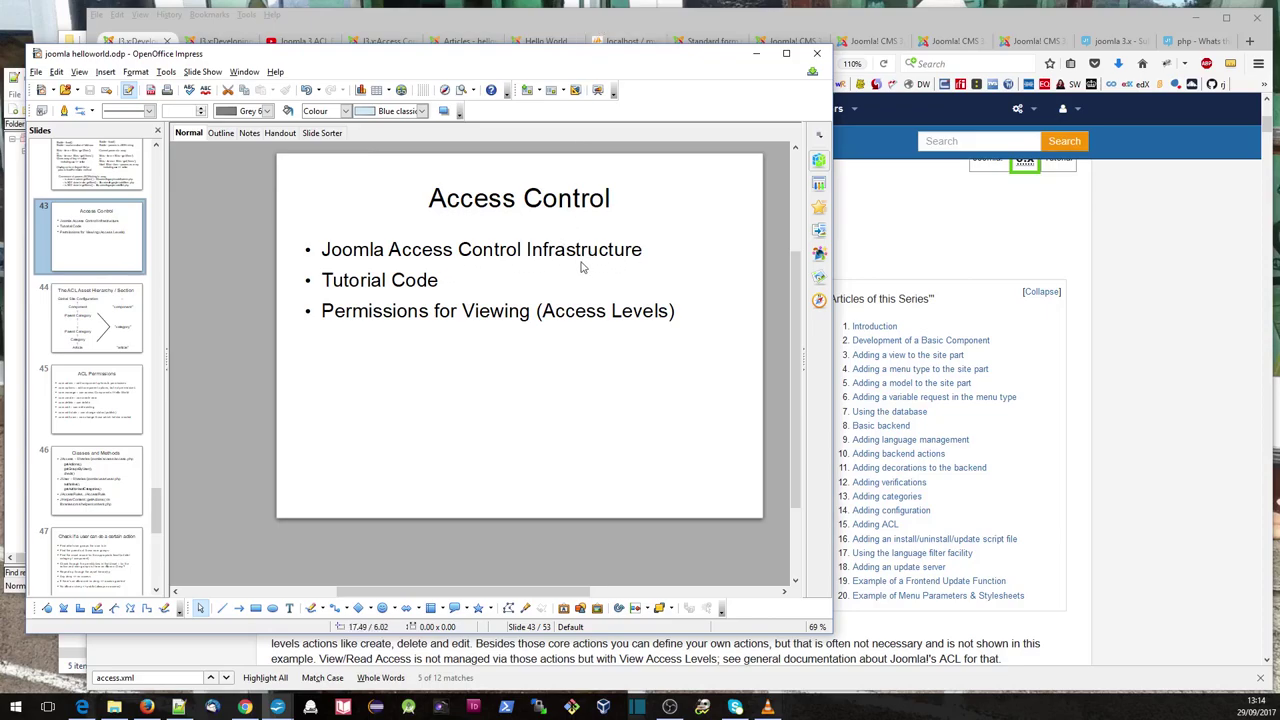
# - Switch to the Joomla administrator in Firefox and examine the permissions of "Article in very Special category", closing it without saving
pyautogui.click(669, 22)
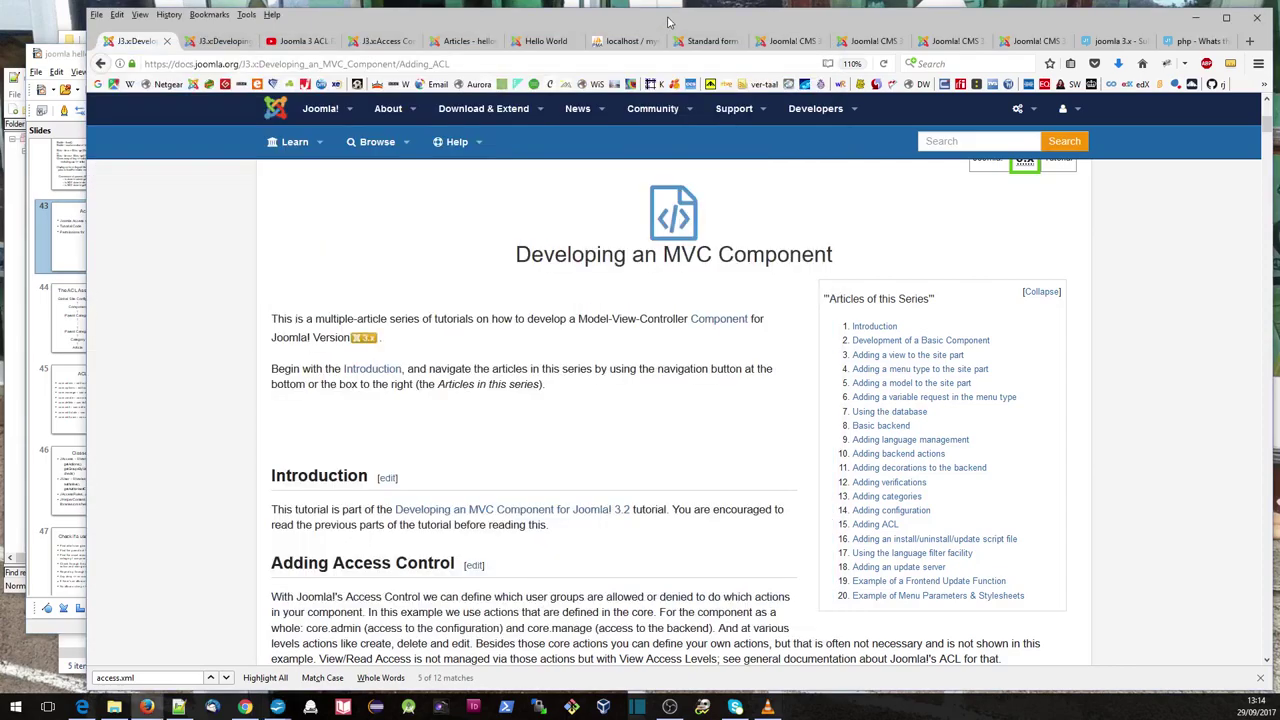
pyautogui.click(467, 41)
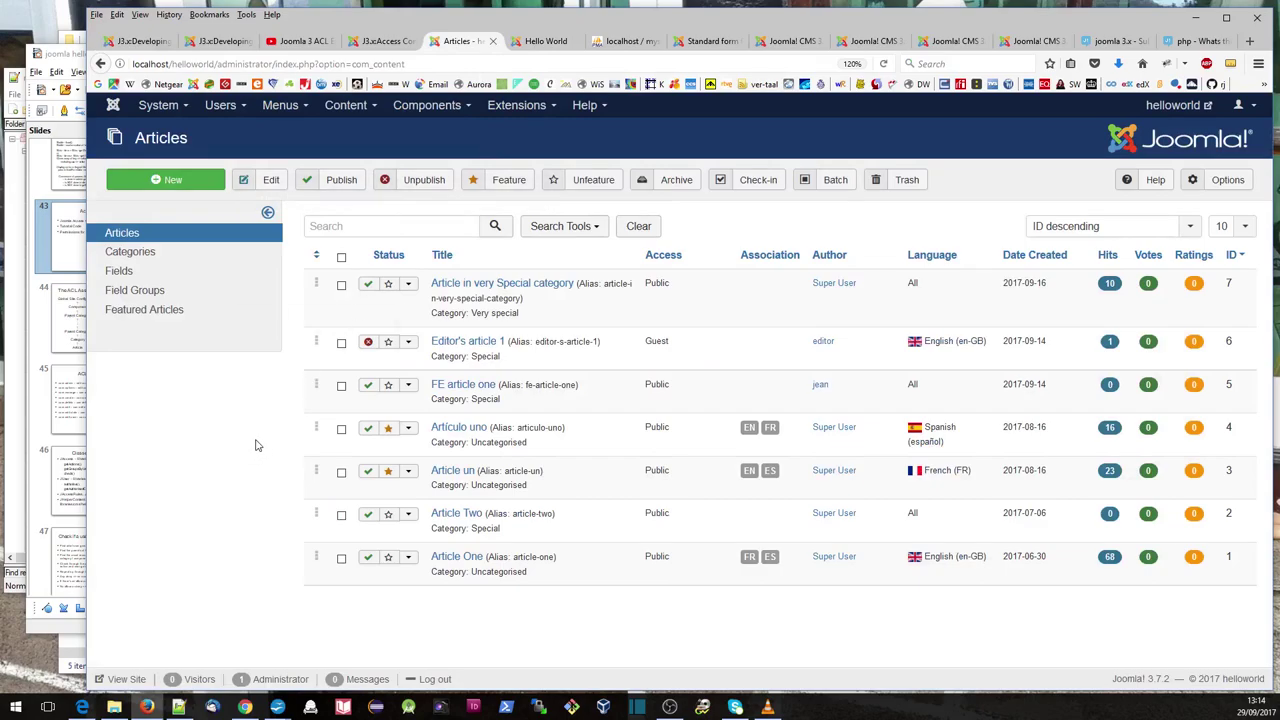
pyautogui.click(535, 287)
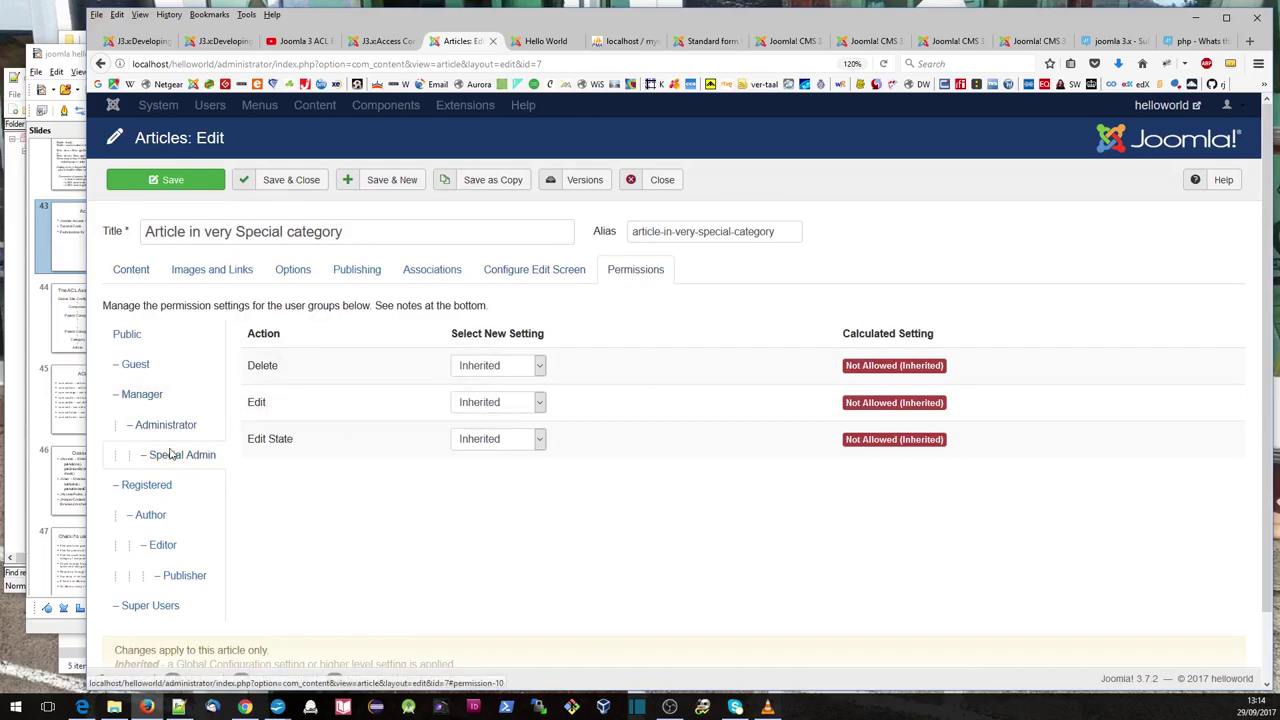
pyautogui.click(656, 182)
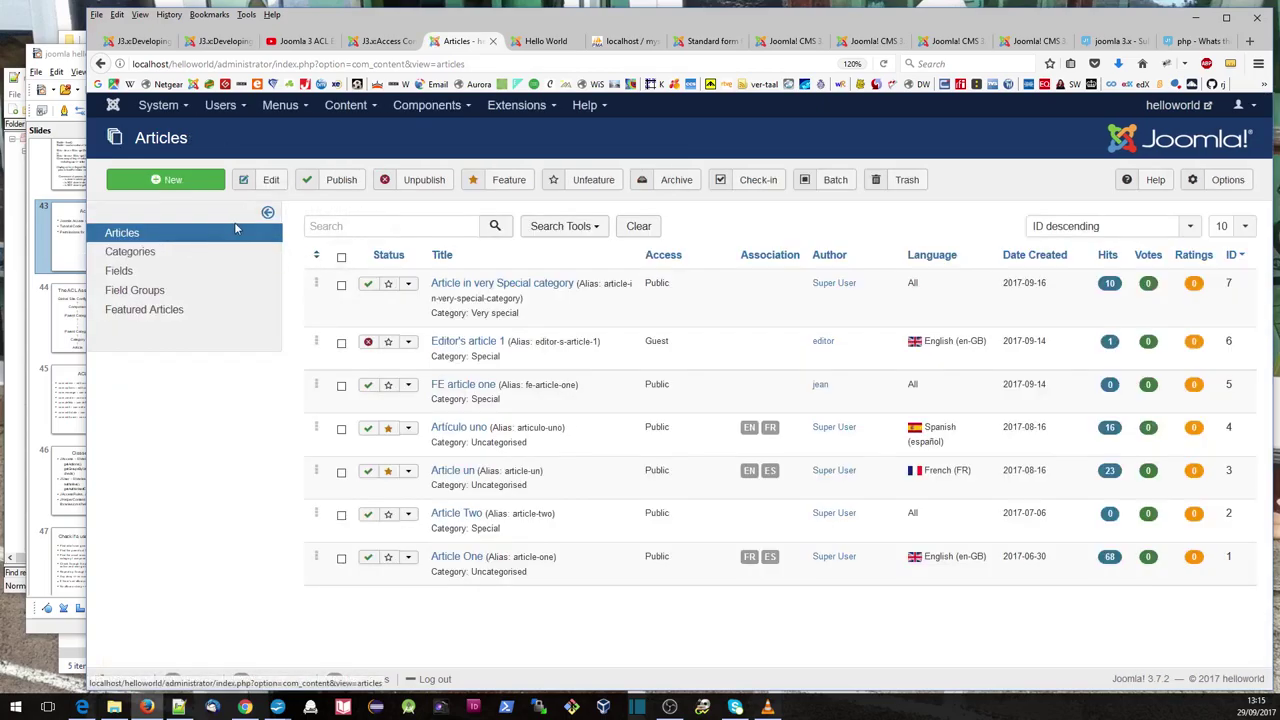
# - Examine the permissions of the "Very special" article category and close it without saving
pyautogui.click(152, 256)
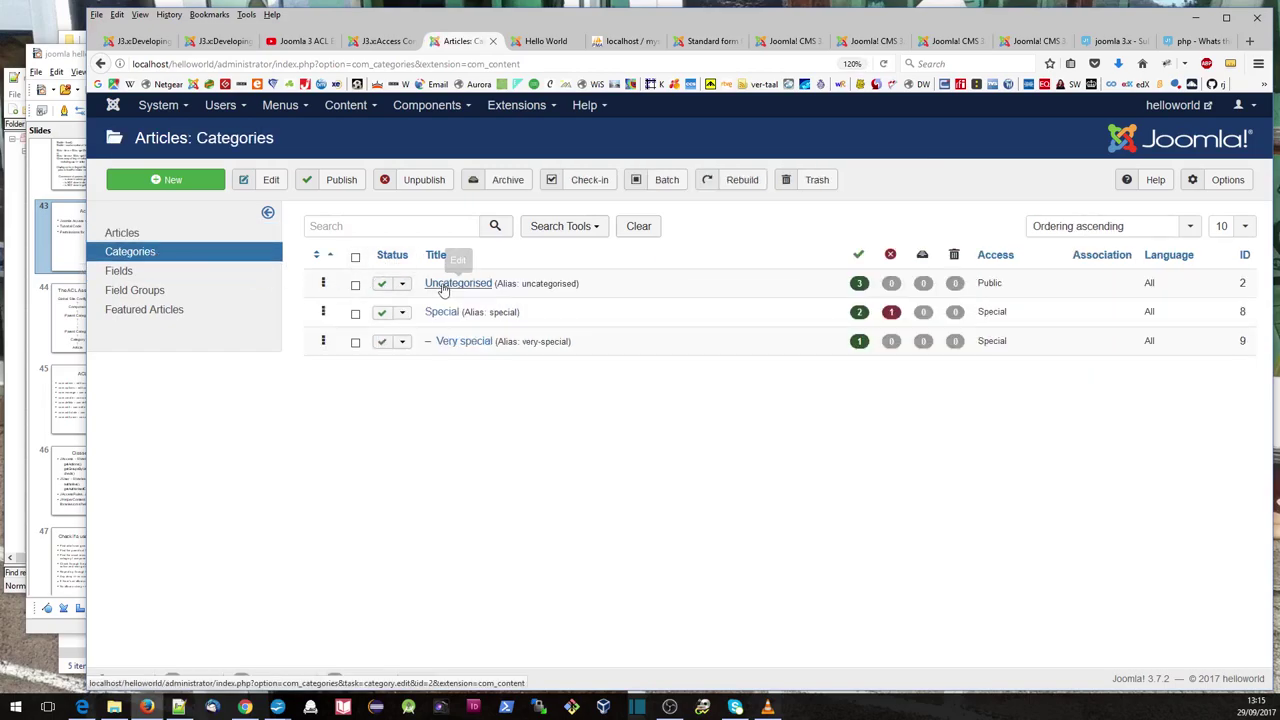
pyautogui.click(451, 344)
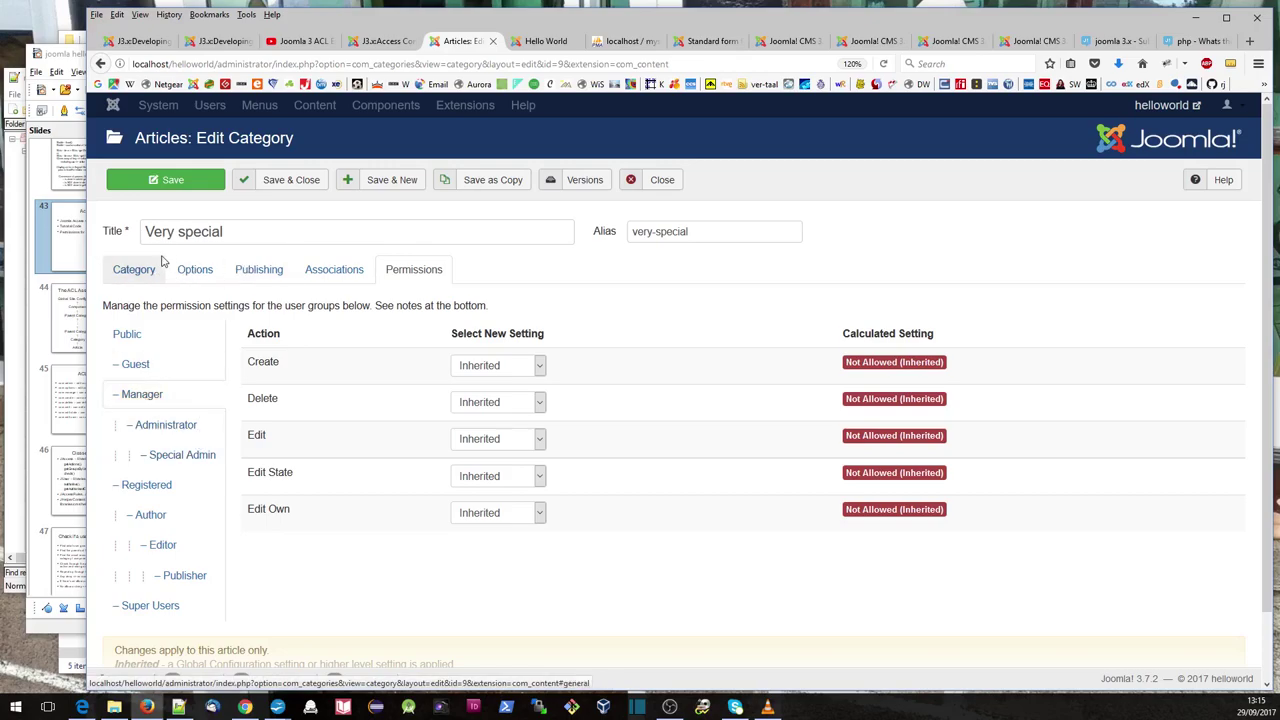
pyautogui.click(648, 188)
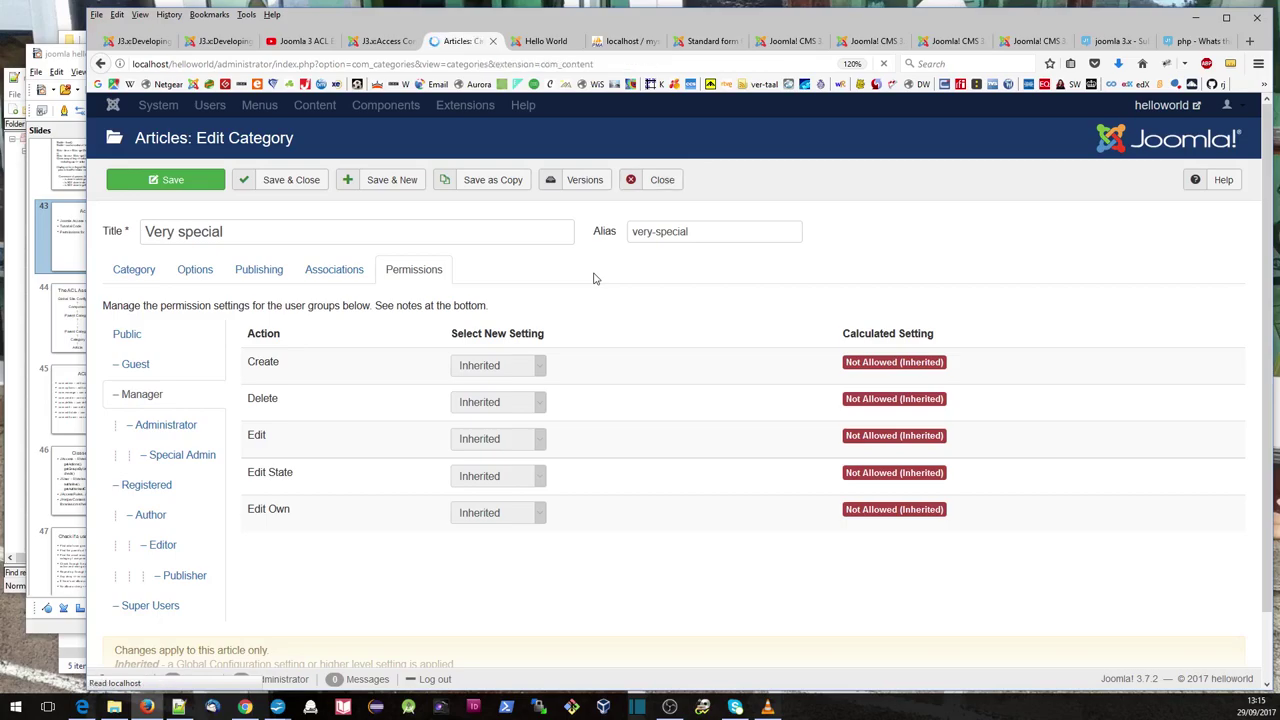
# - Examine the Administrator group's component-level permissions for Articles within Global Configuration
pyautogui.moveTo(160, 108)
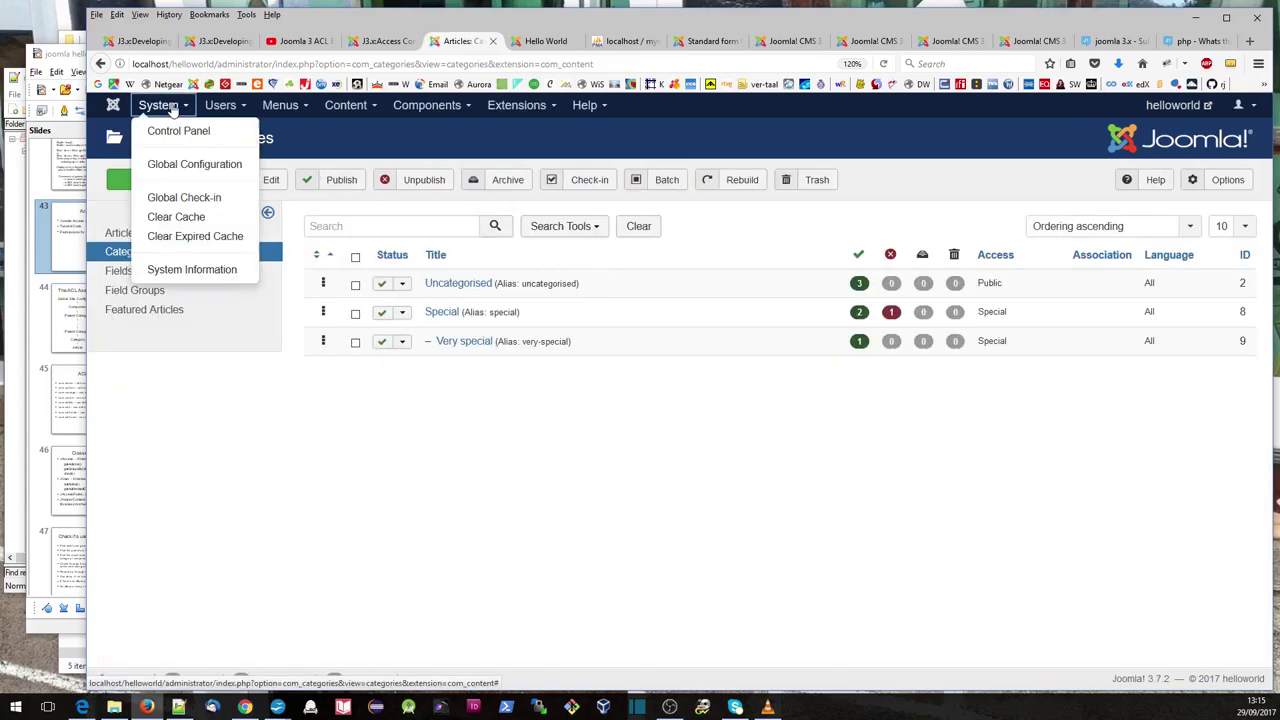
pyautogui.click(172, 166)
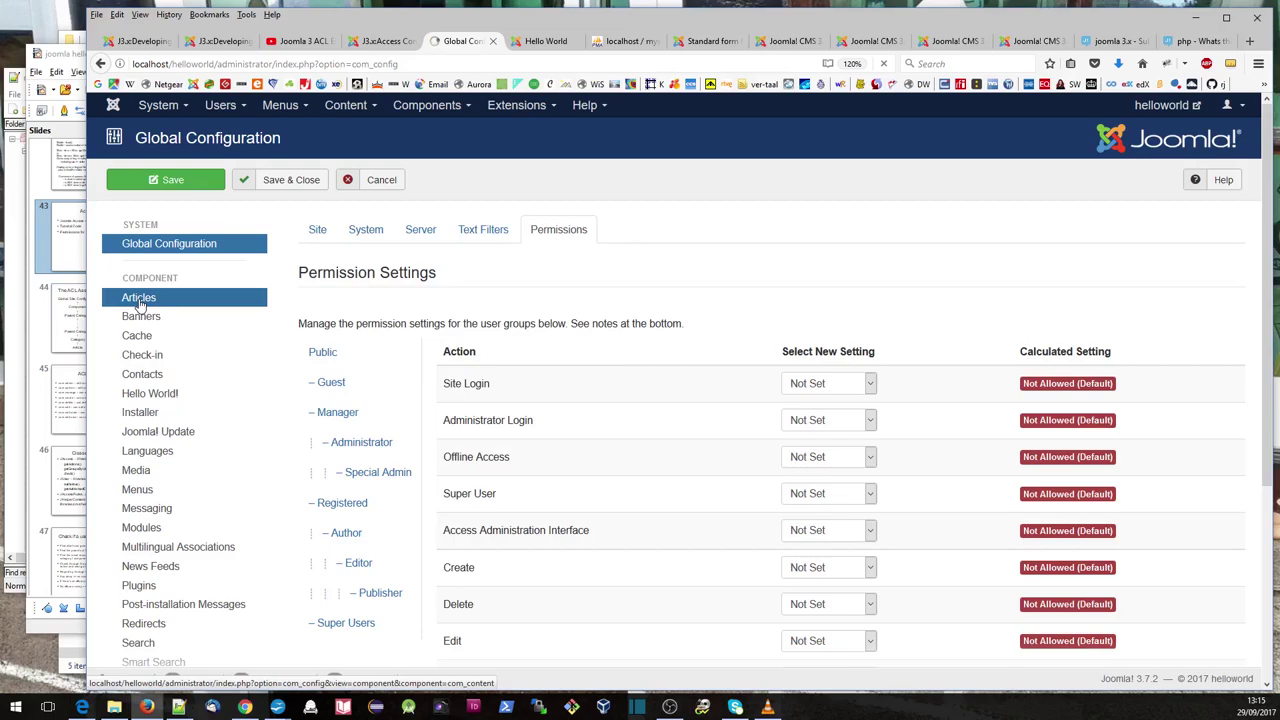
pyautogui.click(138, 298)
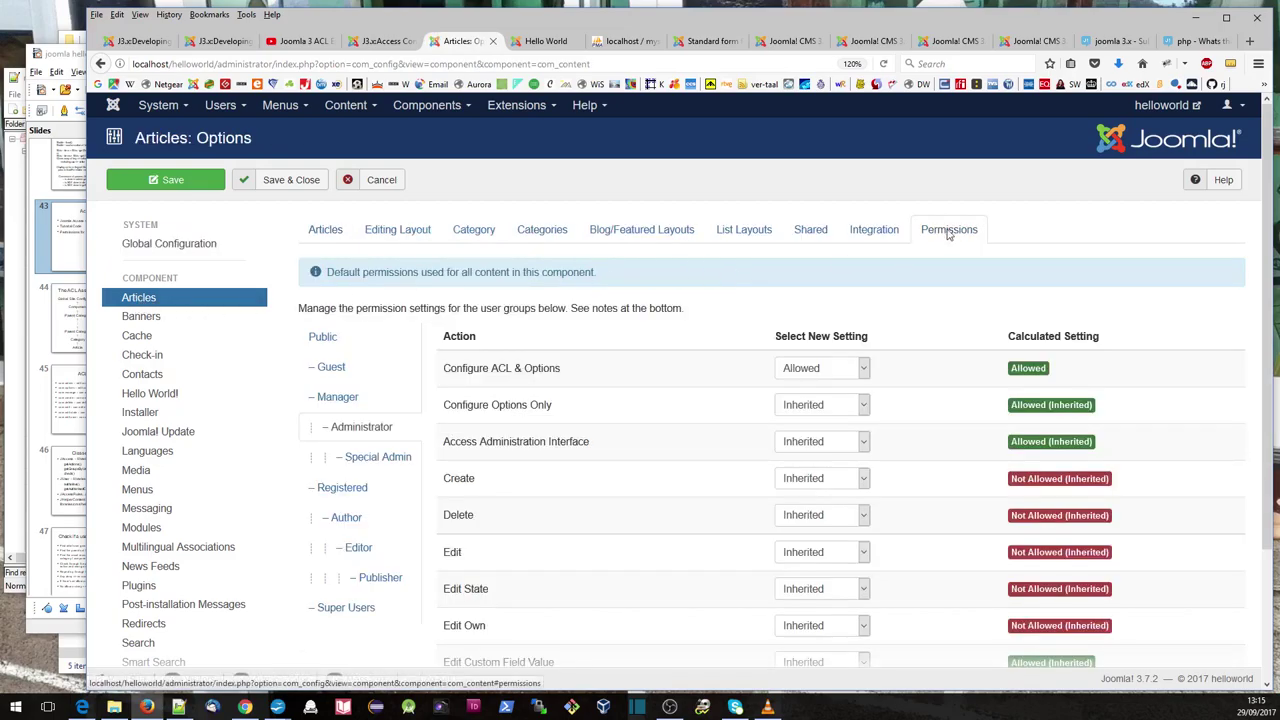
pyautogui.scroll(-2, 686, 437)
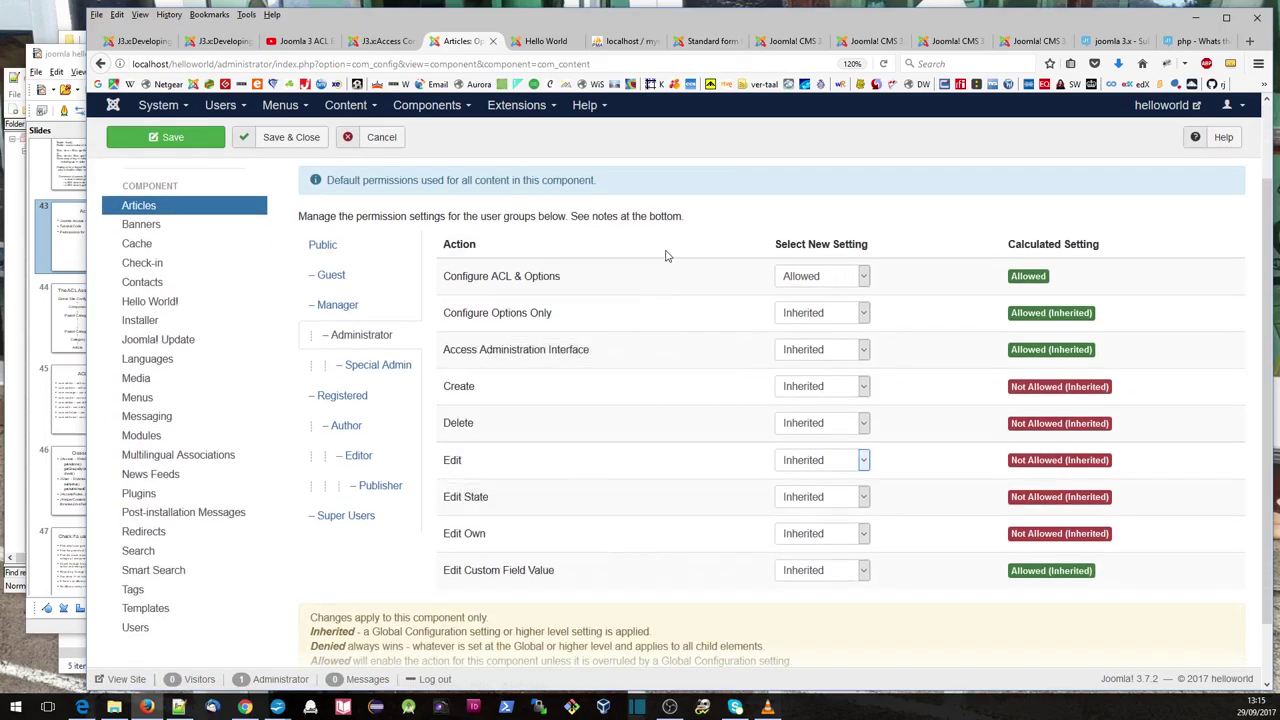
pyautogui.scroll(2, 667, 256)
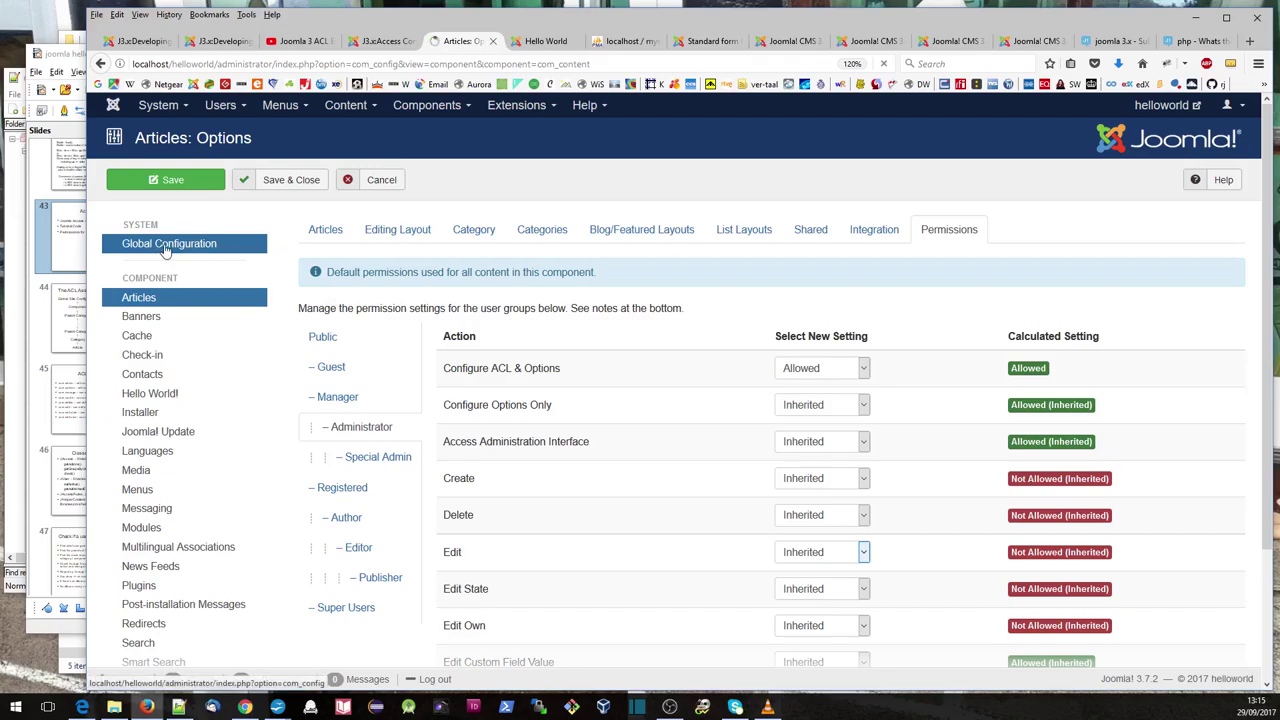
# - View the site-wide permission settings in Global Configuration and compare them with the ACL Asset Hierarchy slide in Impress
pyautogui.click(166, 246)
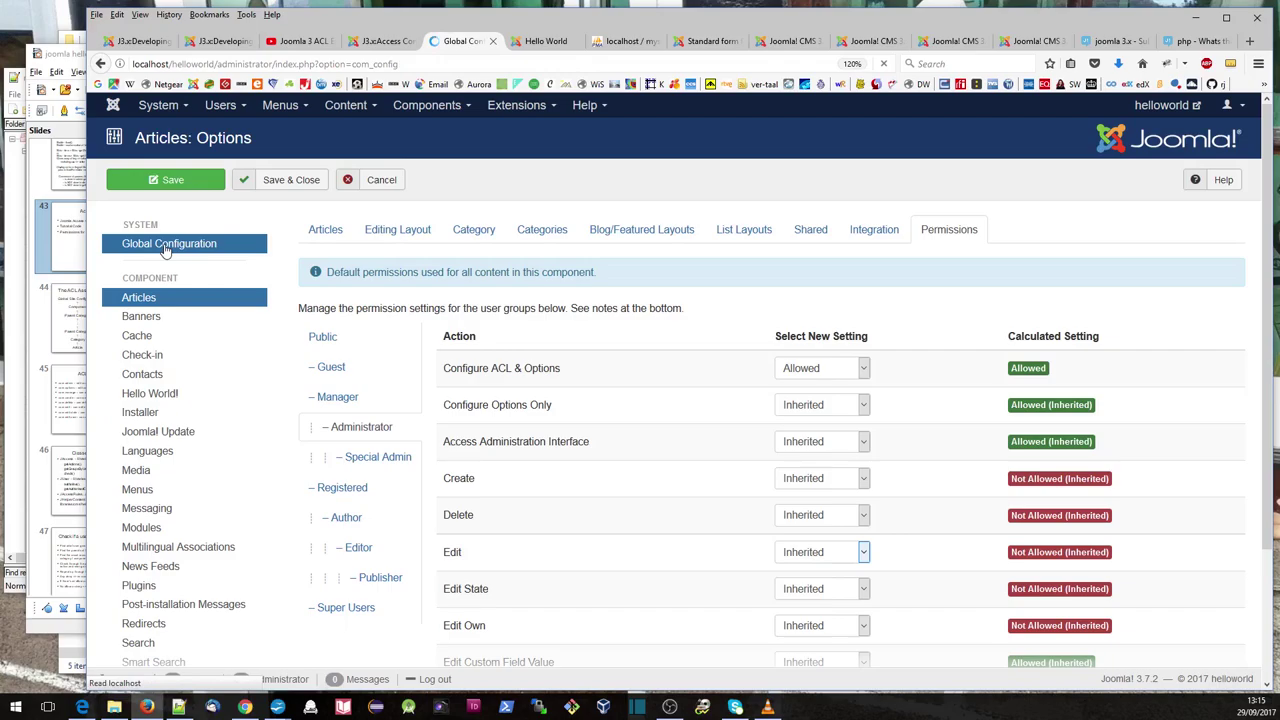
pyautogui.click(566, 232)
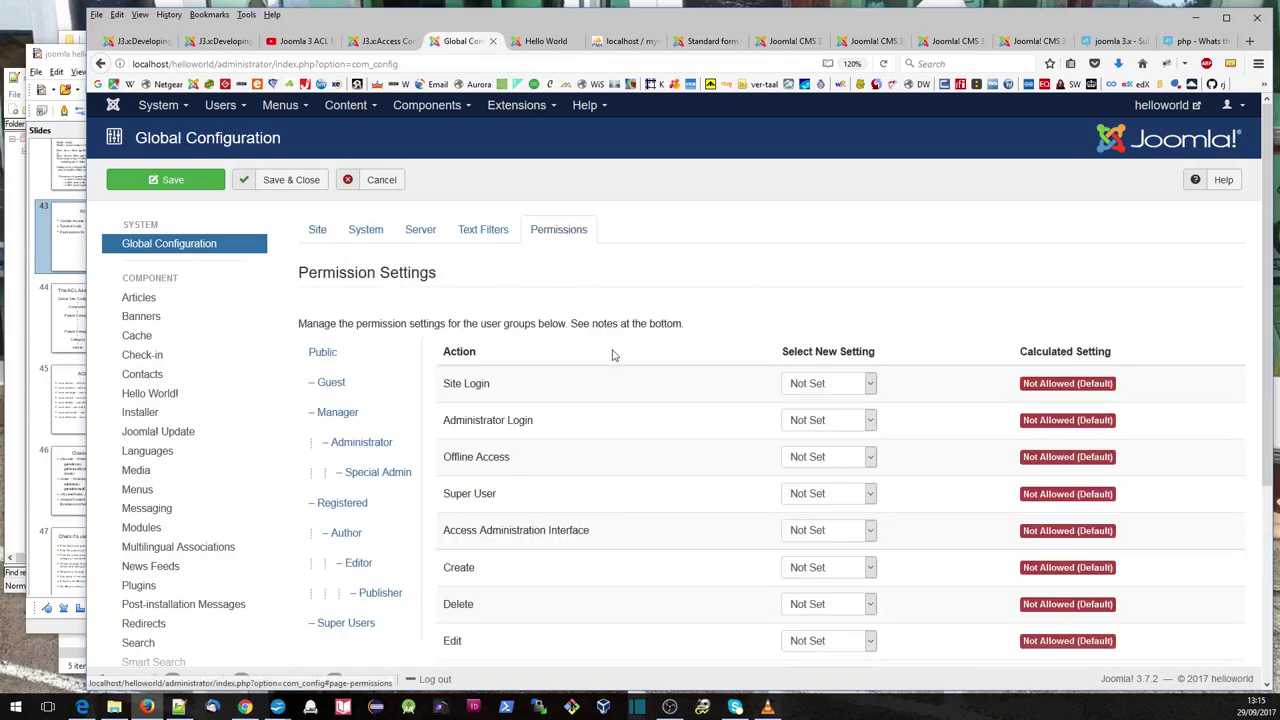
pyautogui.click(58, 632)
pyautogui.click(100, 320)
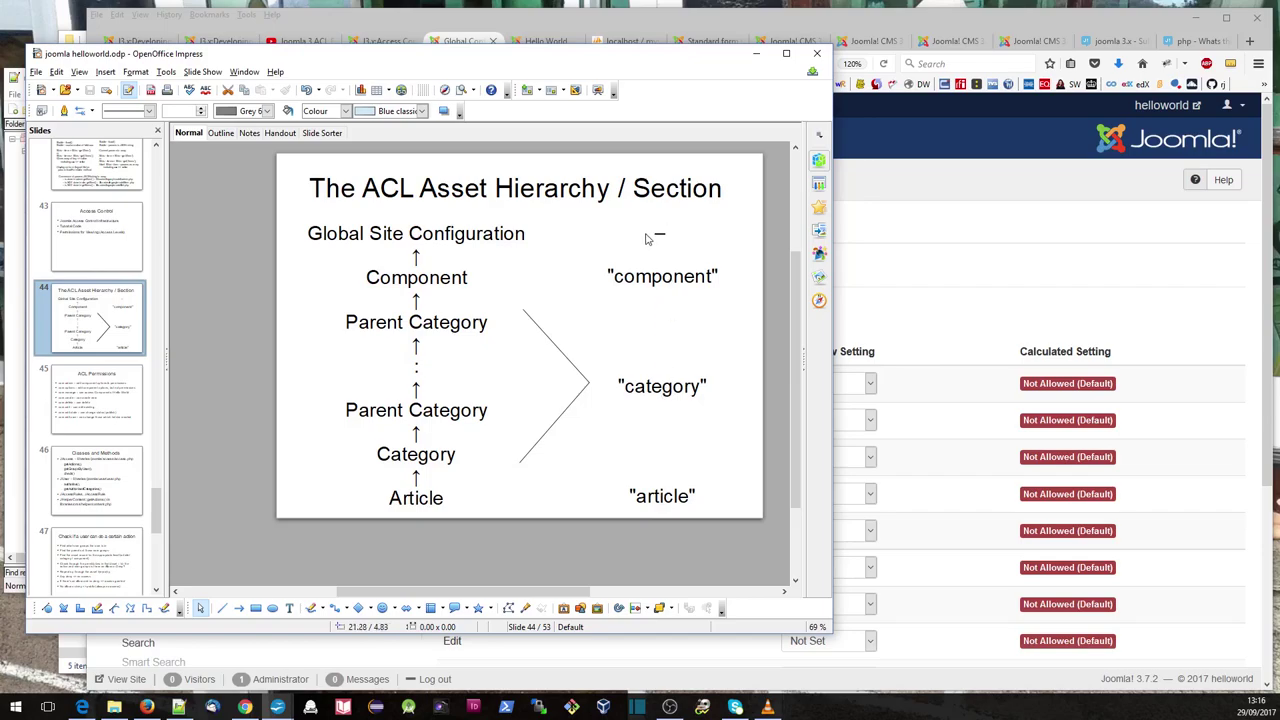
# - Switch to phpMyAdmin in Firefox and examine the parent_id hierarchy in the vj8e4_assets table down to the com_content and com_helloworld records
pyautogui.click(690, 22)
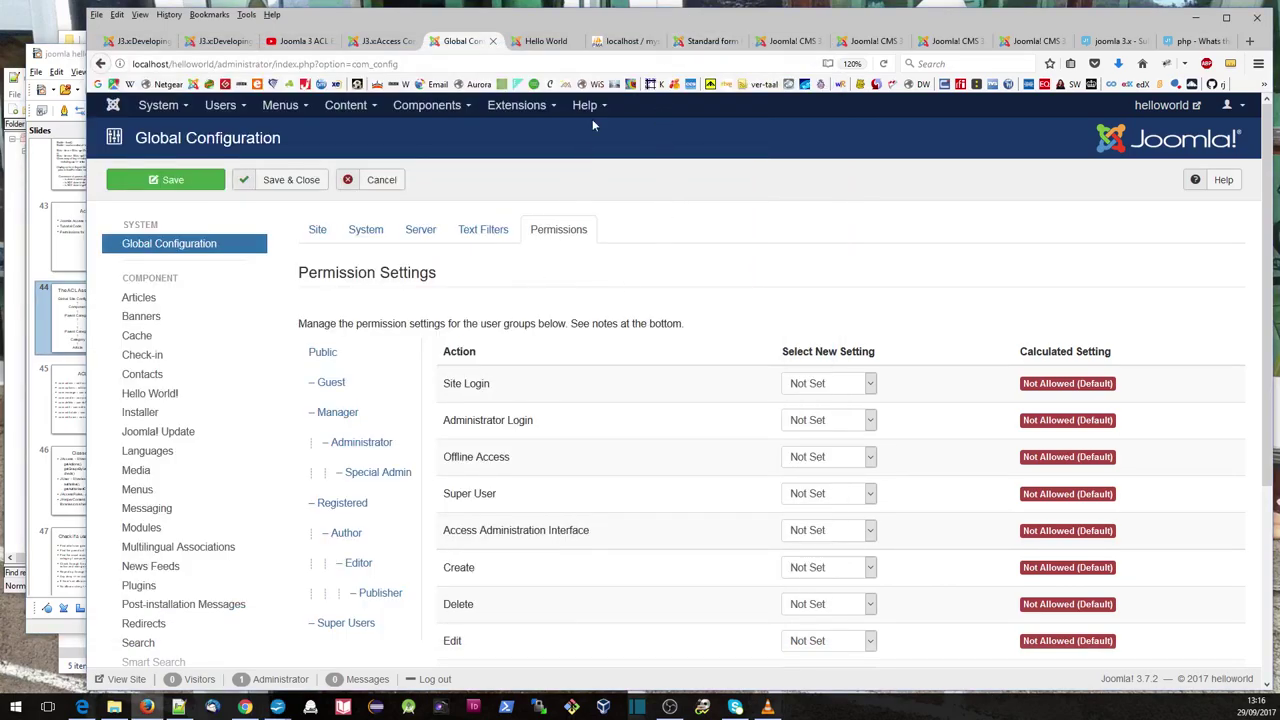
pyautogui.click(633, 42)
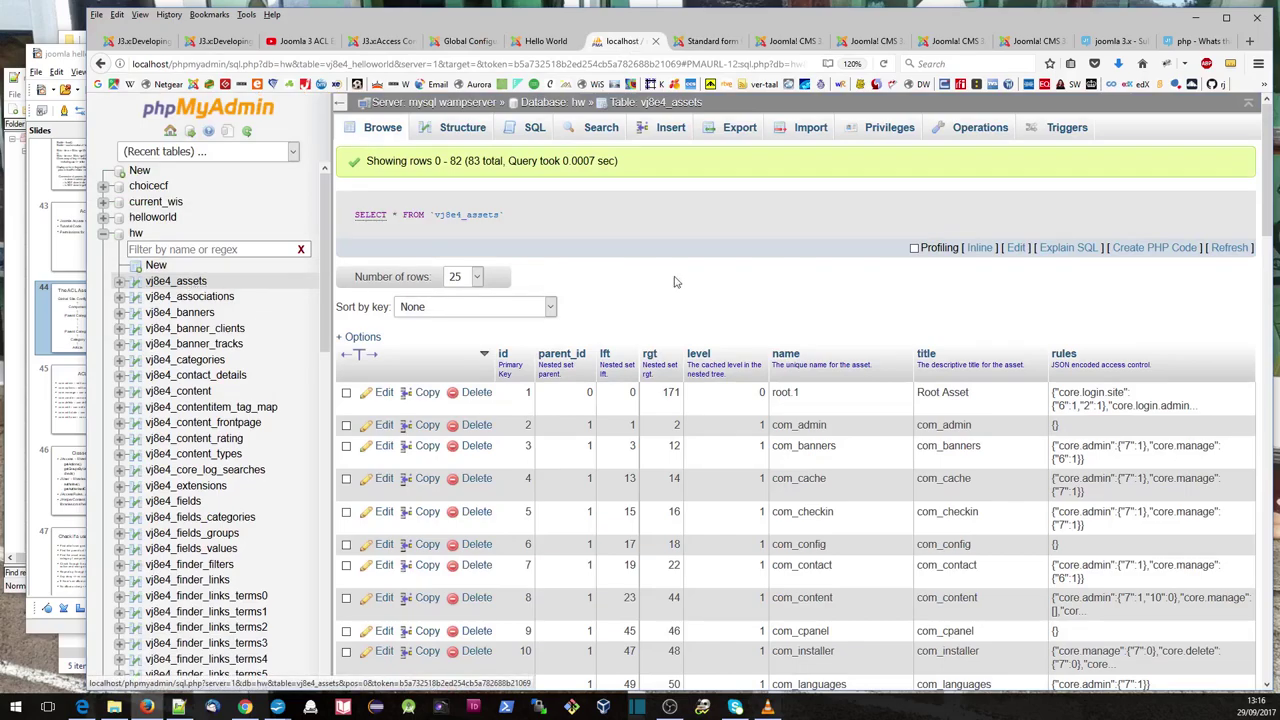
pyautogui.moveTo(1271, 222); pyautogui.dragTo(1271, 270)
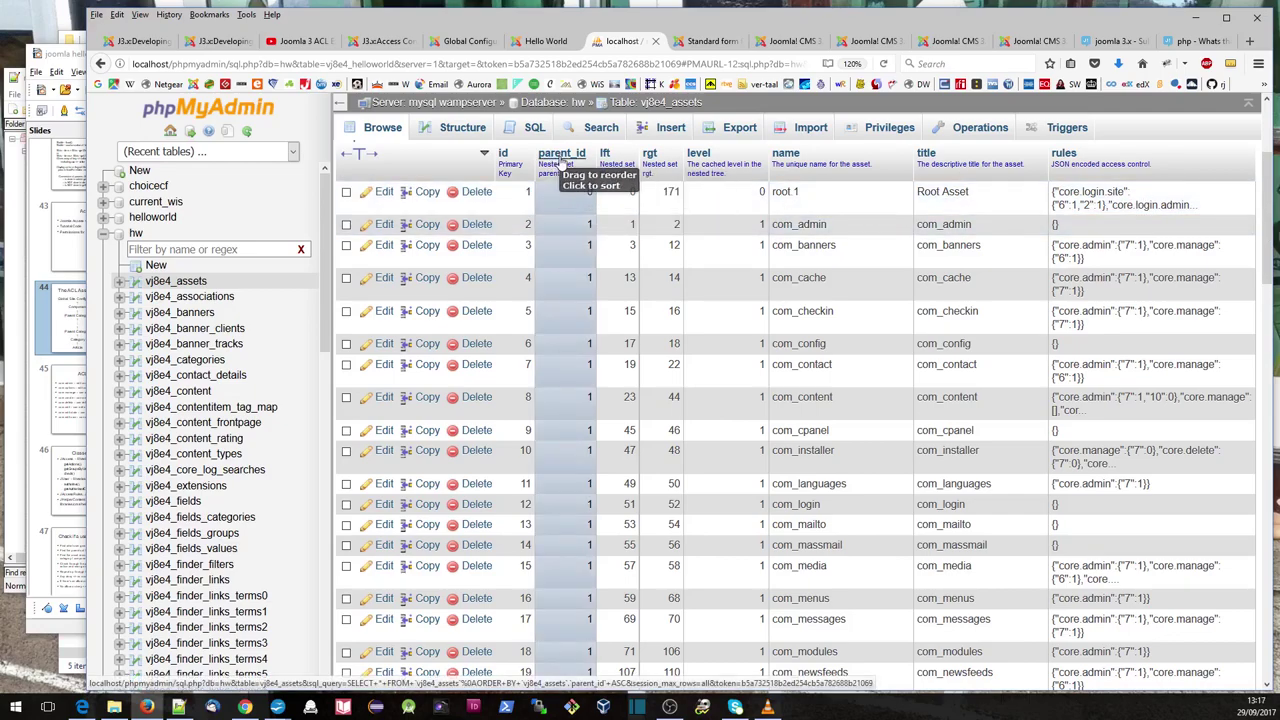
pyautogui.moveTo(1268, 218); pyautogui.dragTo(1273, 590)
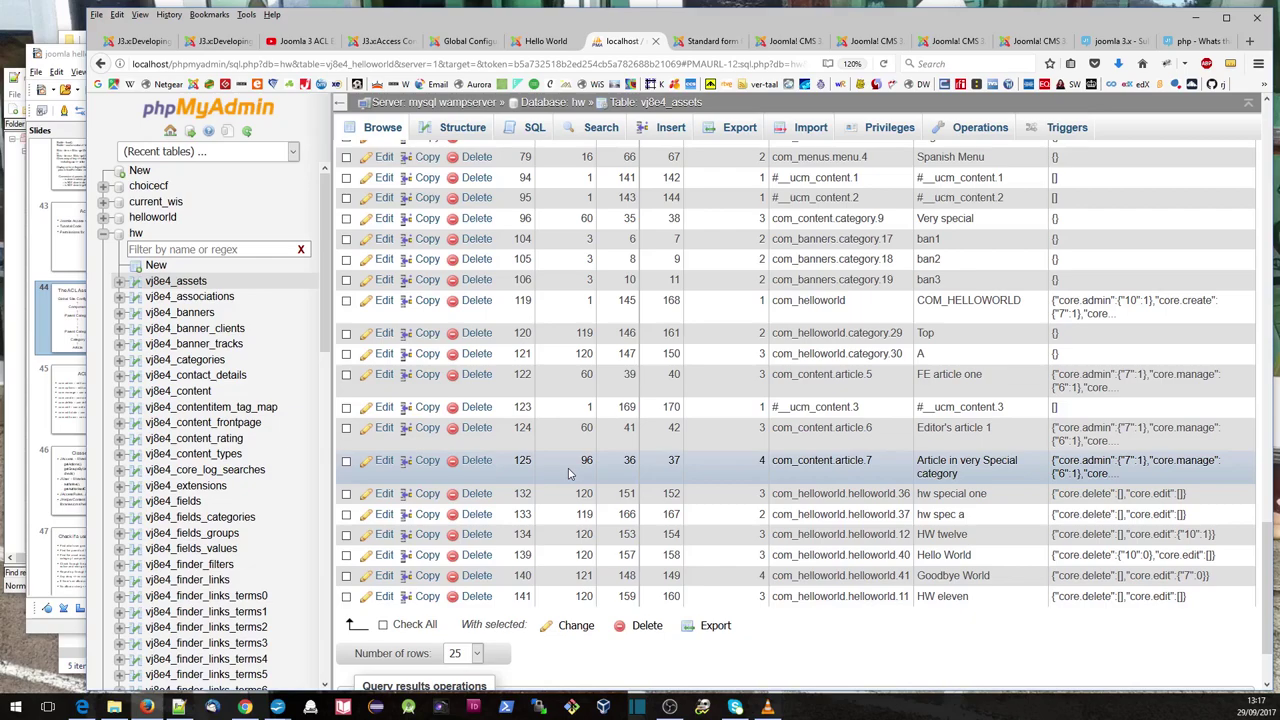
# - Trace the parent_id chain in vj8e4_assets from com_content.article.7 through com_content.category.9, com_content.category.8 and com_content up to root.1
pyautogui.scroll(2, 568, 474)
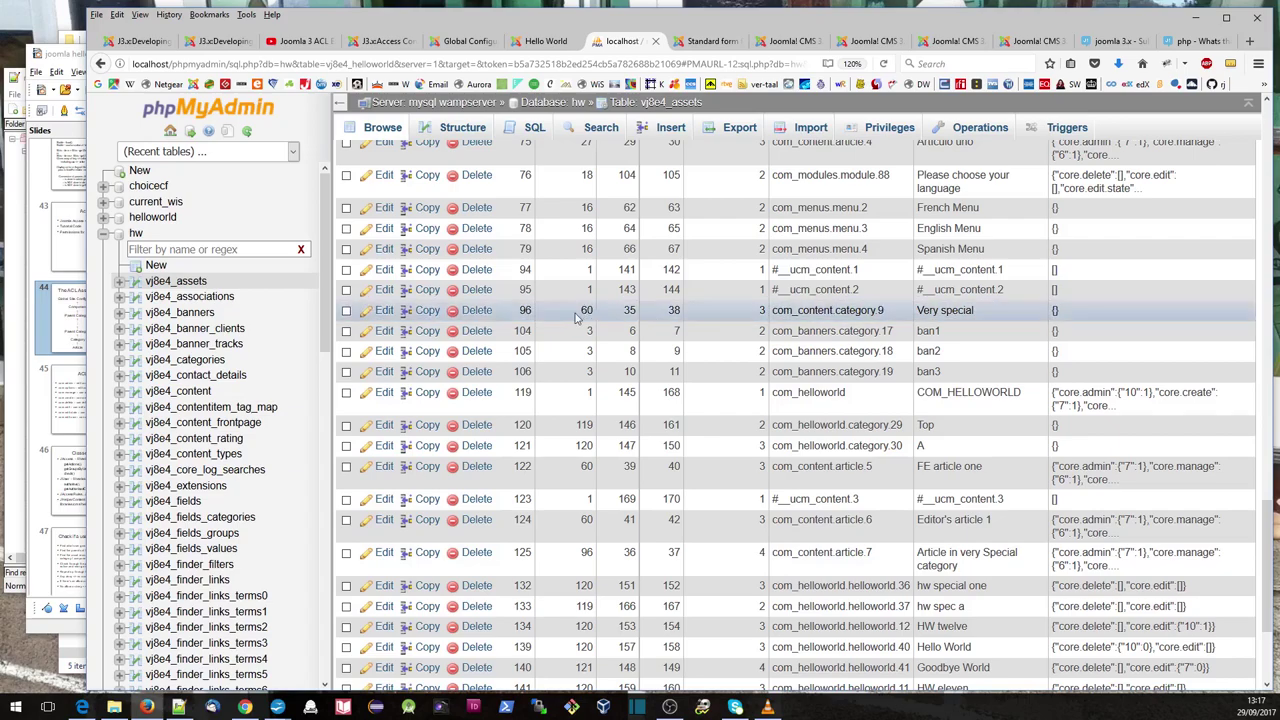
pyautogui.scroll(6, 576, 316)
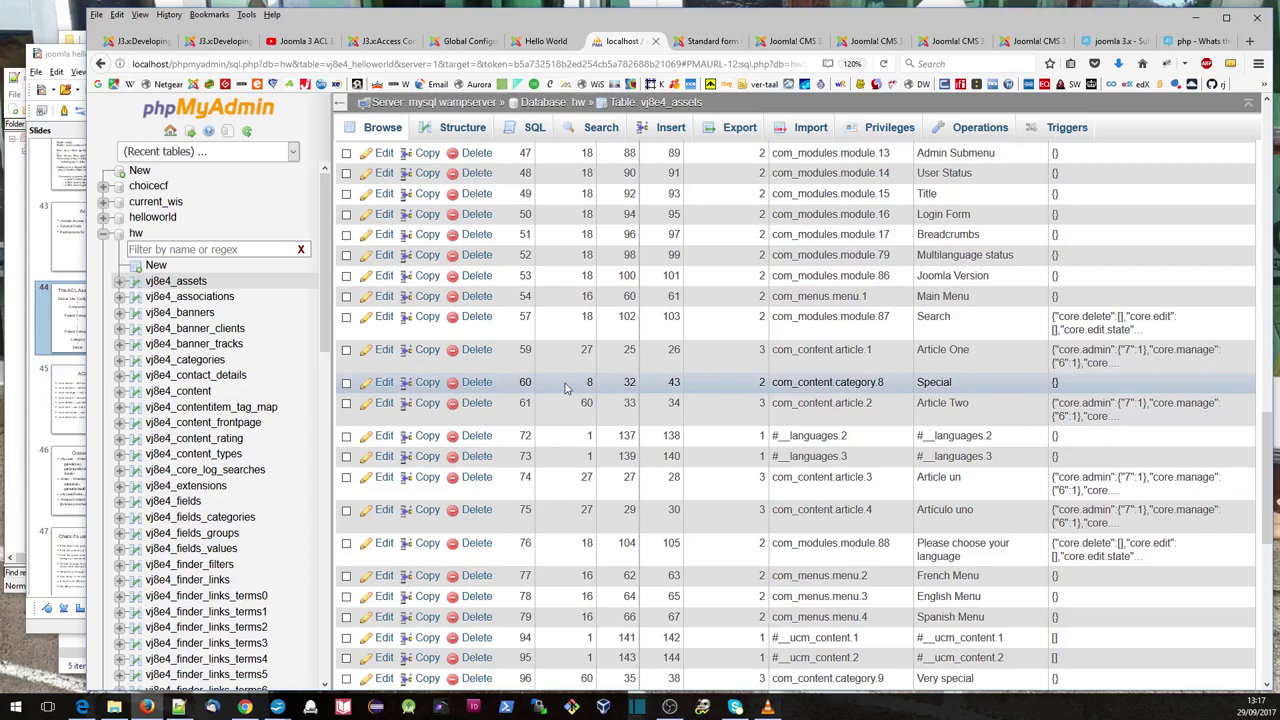
pyautogui.scroll(8, 565, 388)
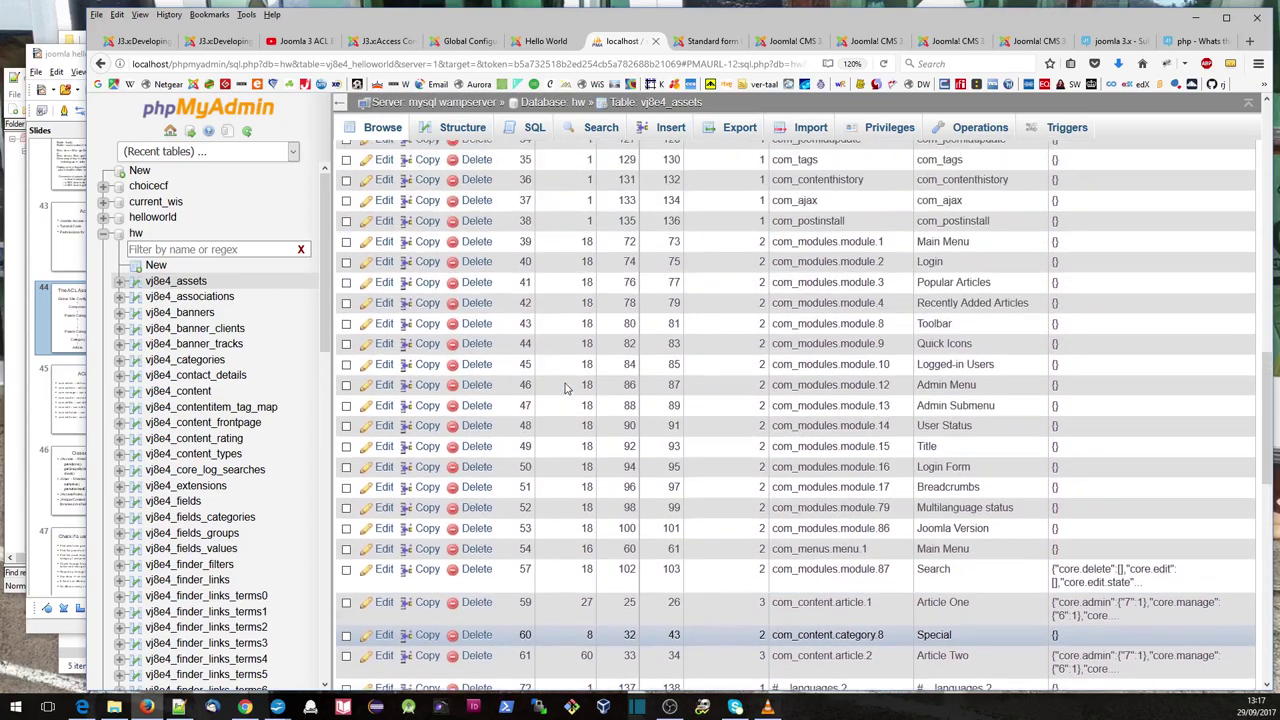
pyautogui.scroll(6, 565, 388)
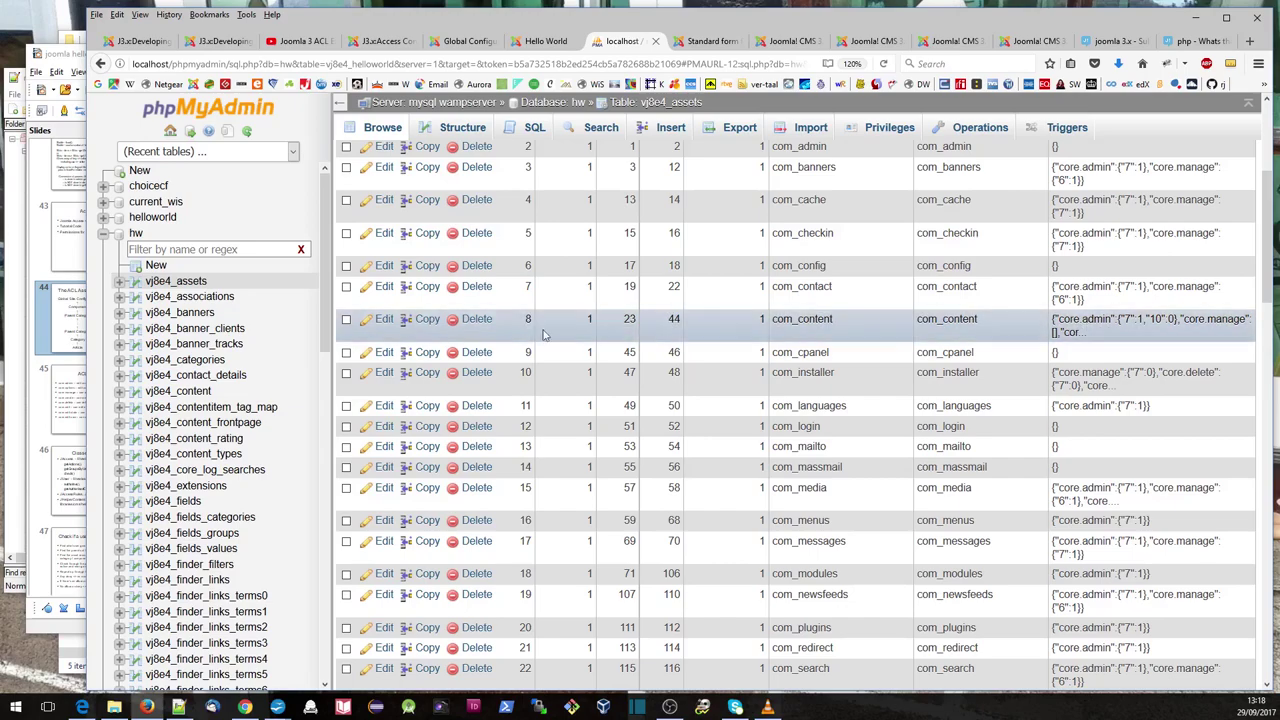
pyautogui.scroll(4, 586, 330)
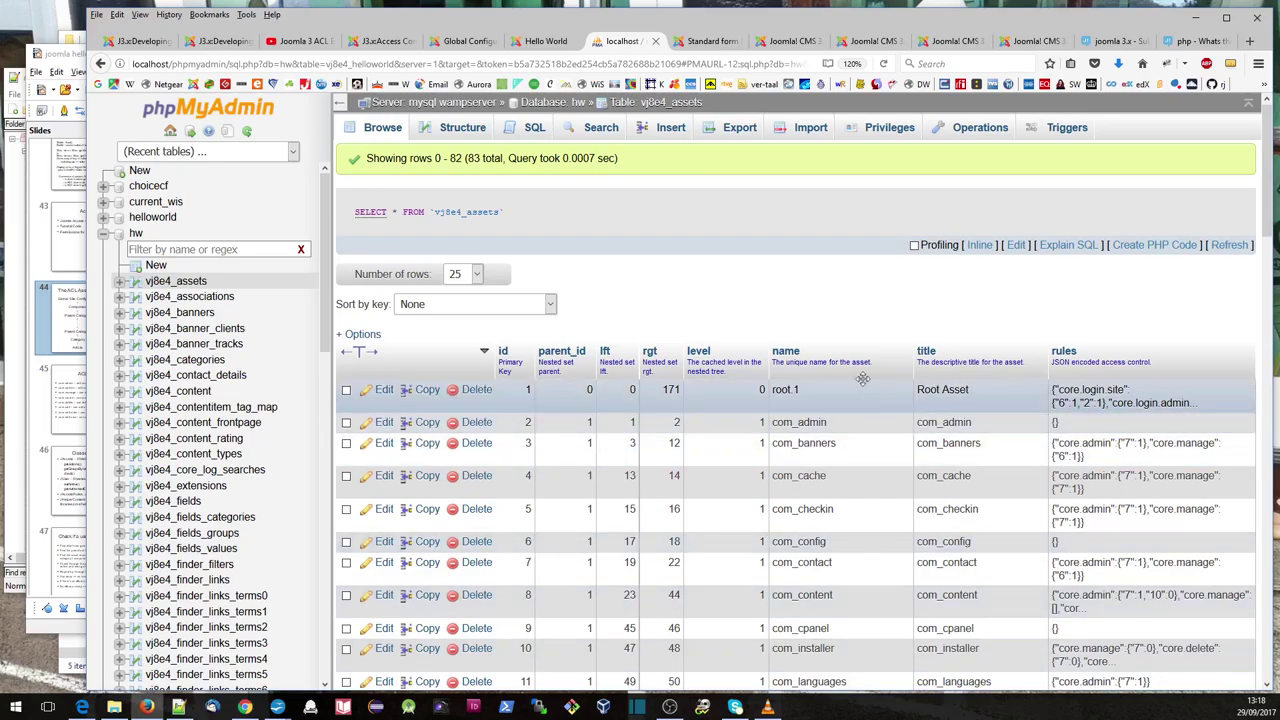
# - Compare the site-wide permission settings in Joomla's Global Configuration with the root.1 record in the vj8e4_assets table
pyautogui.click(464, 44)
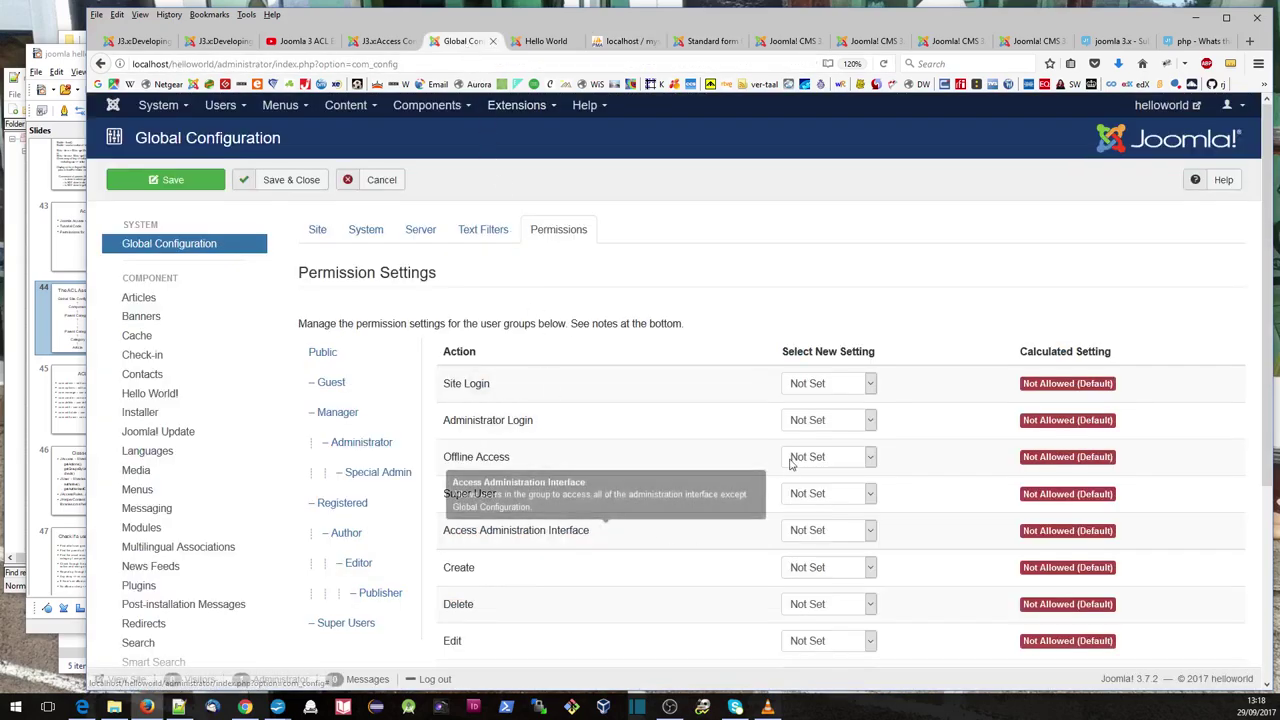
pyautogui.click(626, 44)
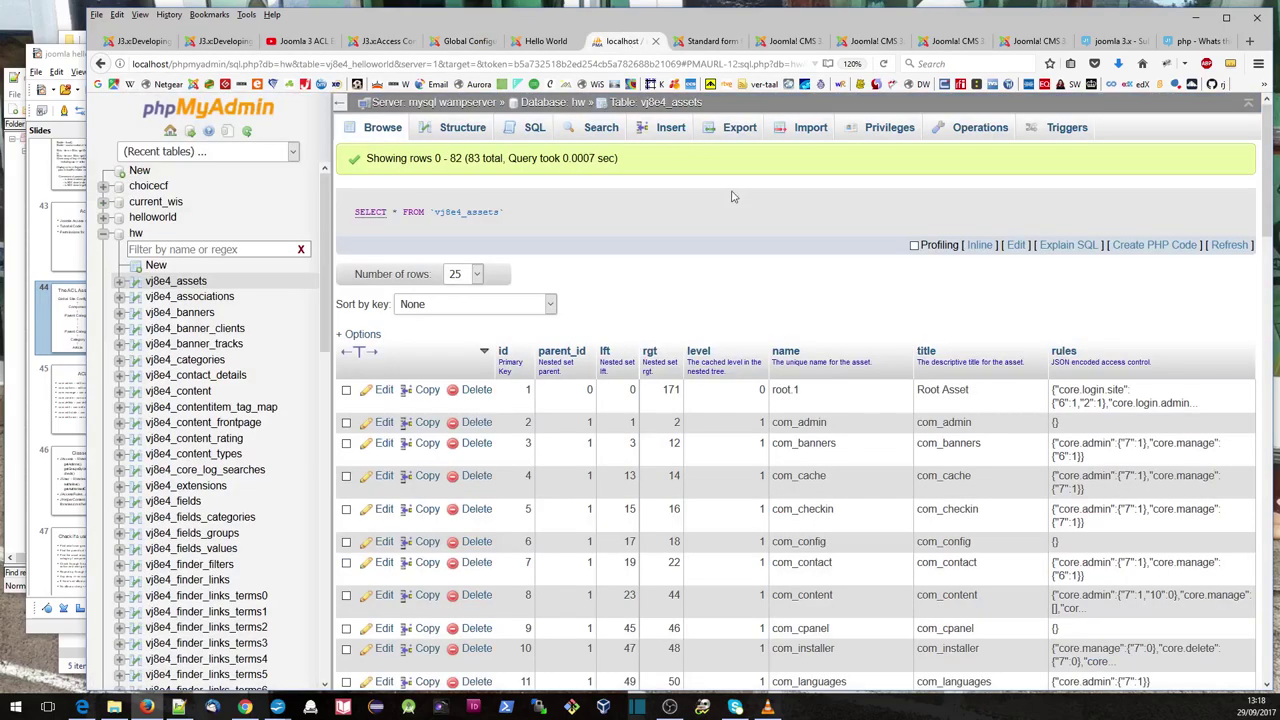
pyautogui.scroll(-2, 723, 265)
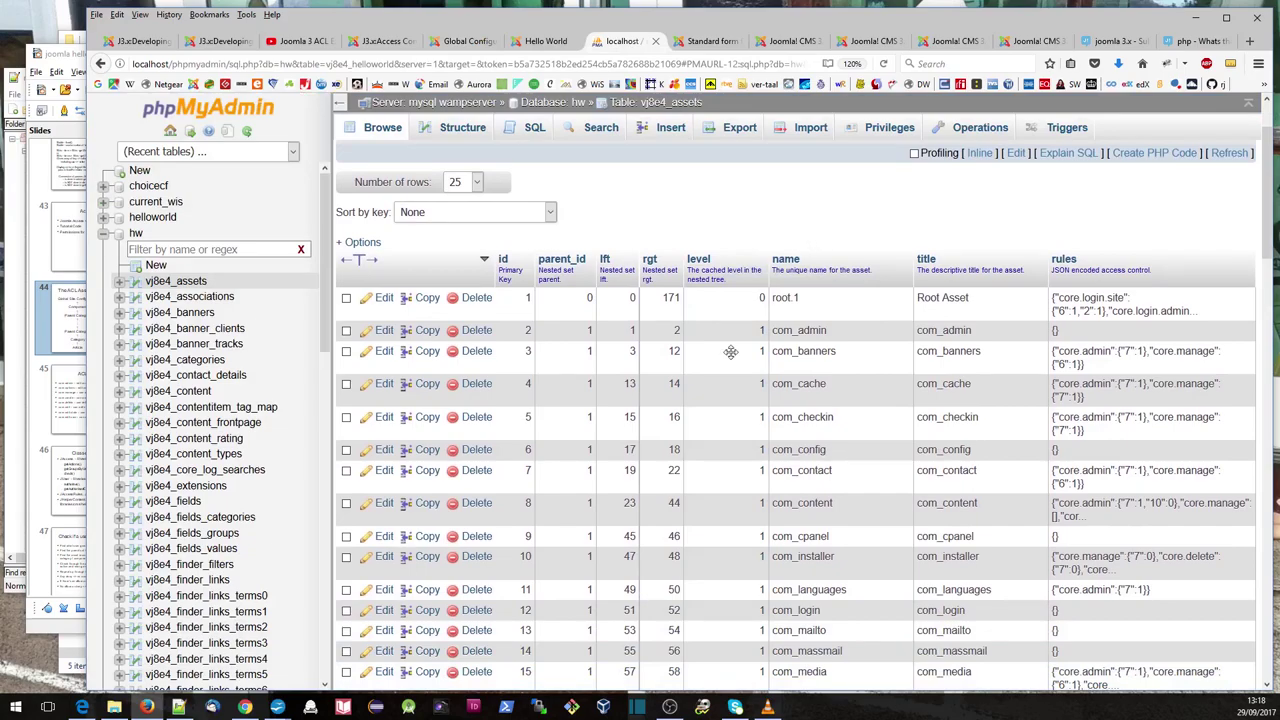
# - Compare the ACL Asset Hierarchy / Section slide in Impress with the JSON rules of root.1 and com_content in phpMyAdmin
pyautogui.click(65, 630)
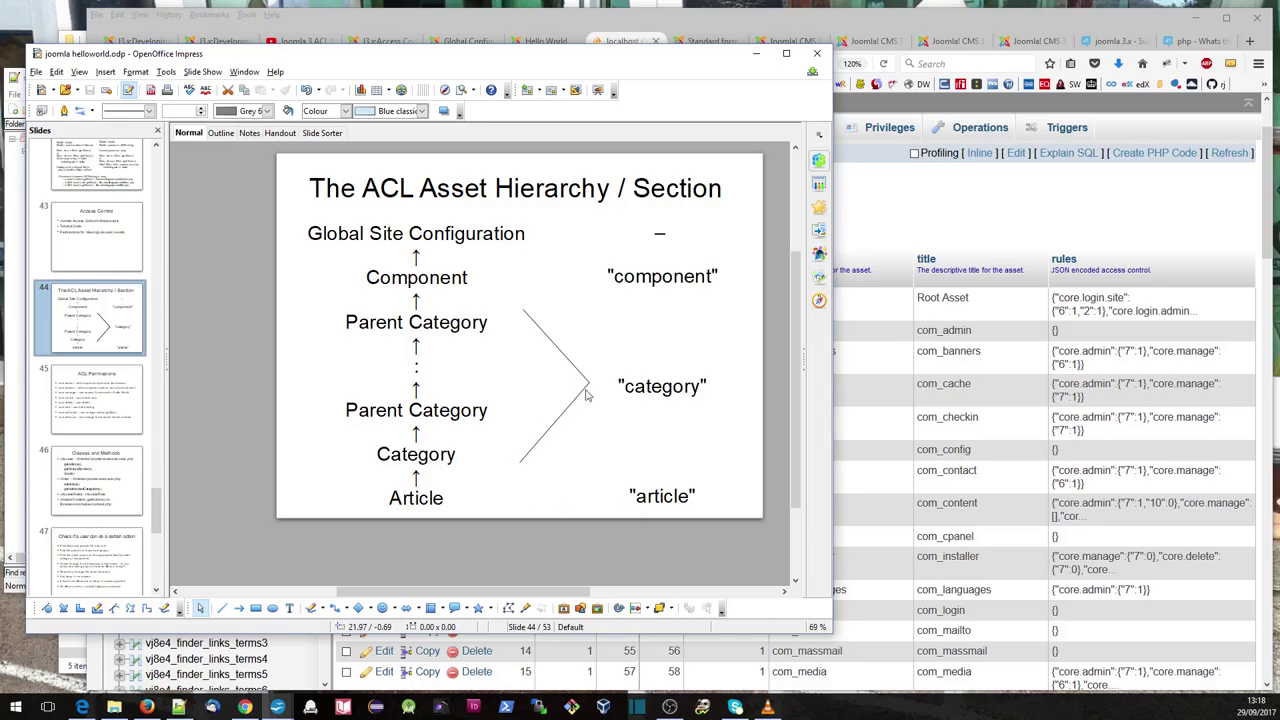
pyautogui.click(970, 200)
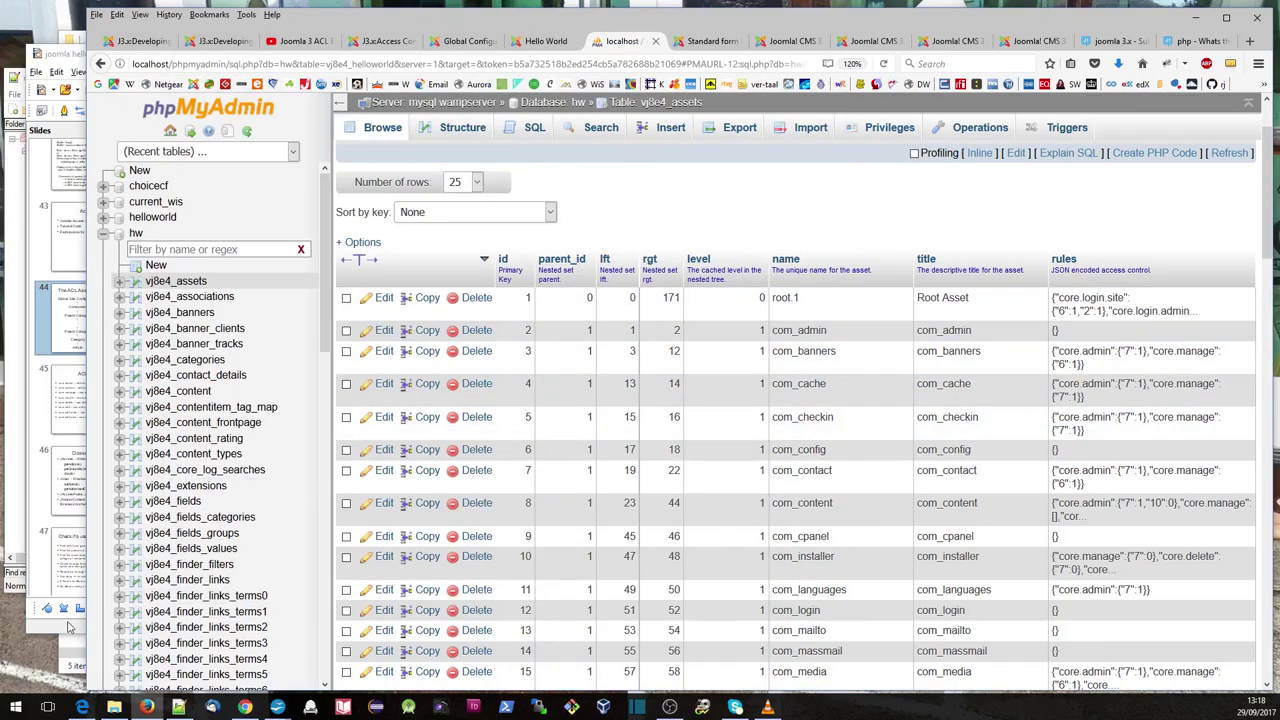
pyautogui.click(63, 628)
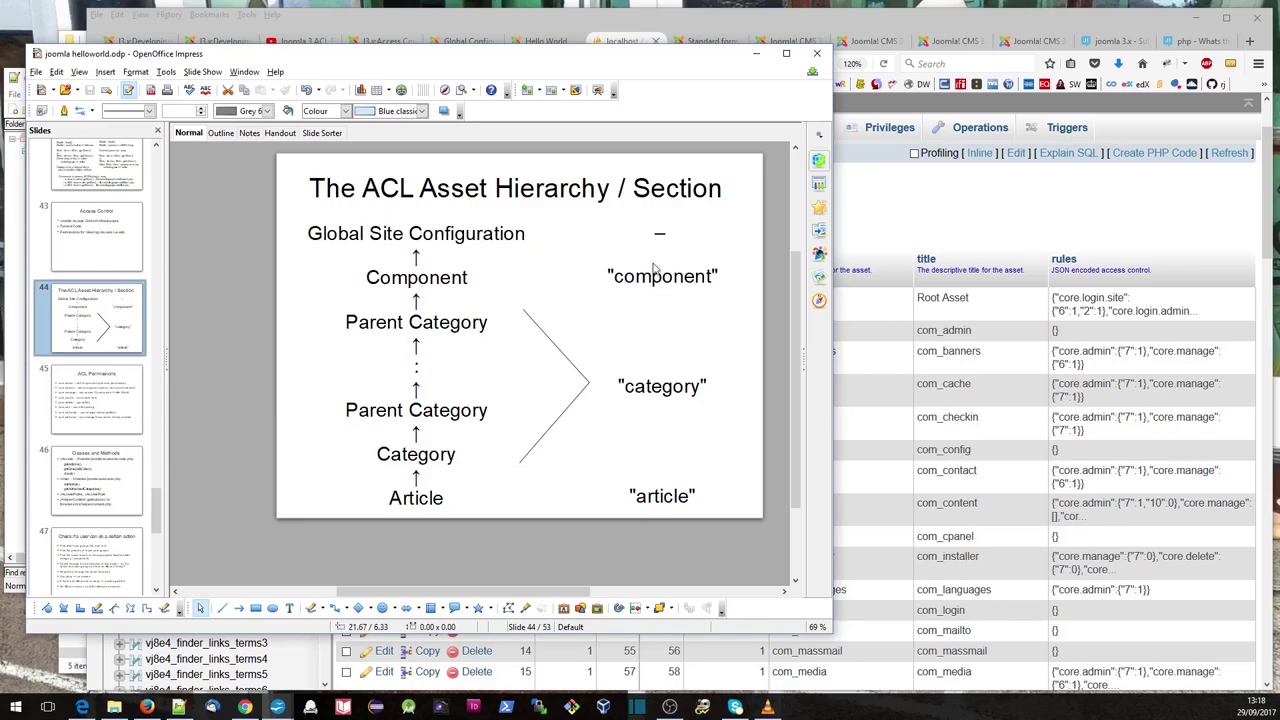
pyautogui.click(910, 217)
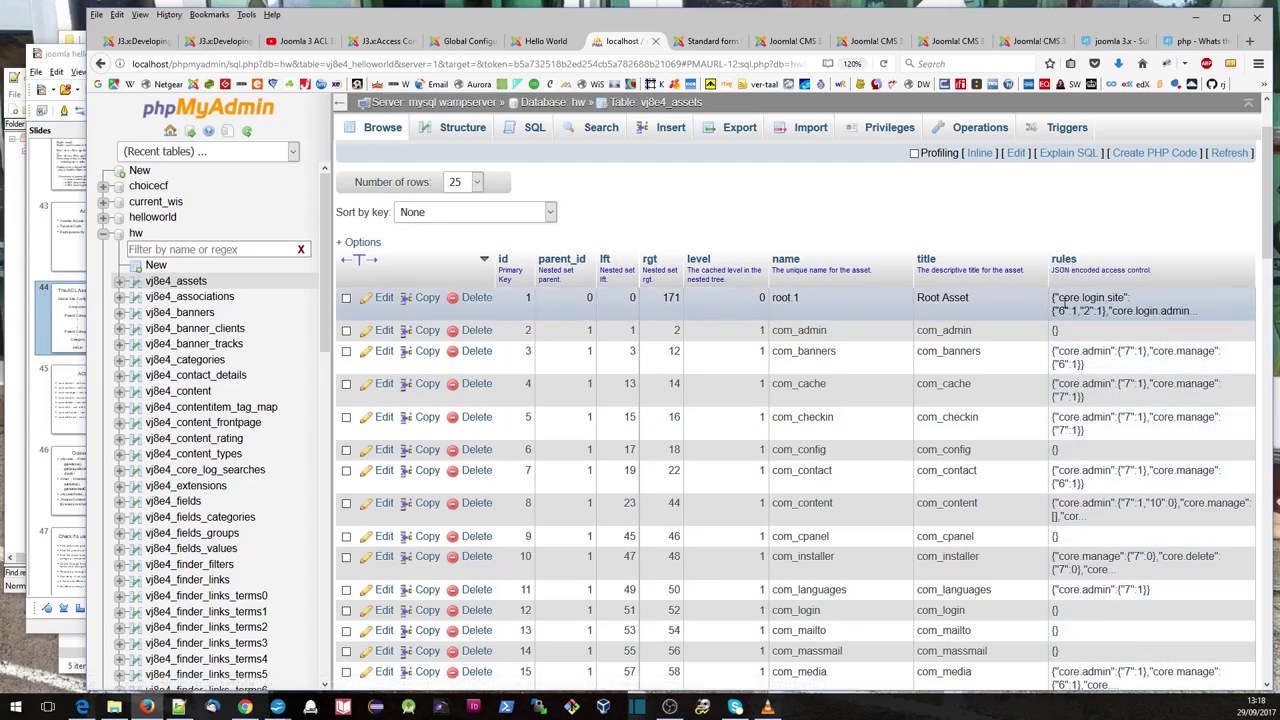
pyautogui.doubleClick(1064, 508)
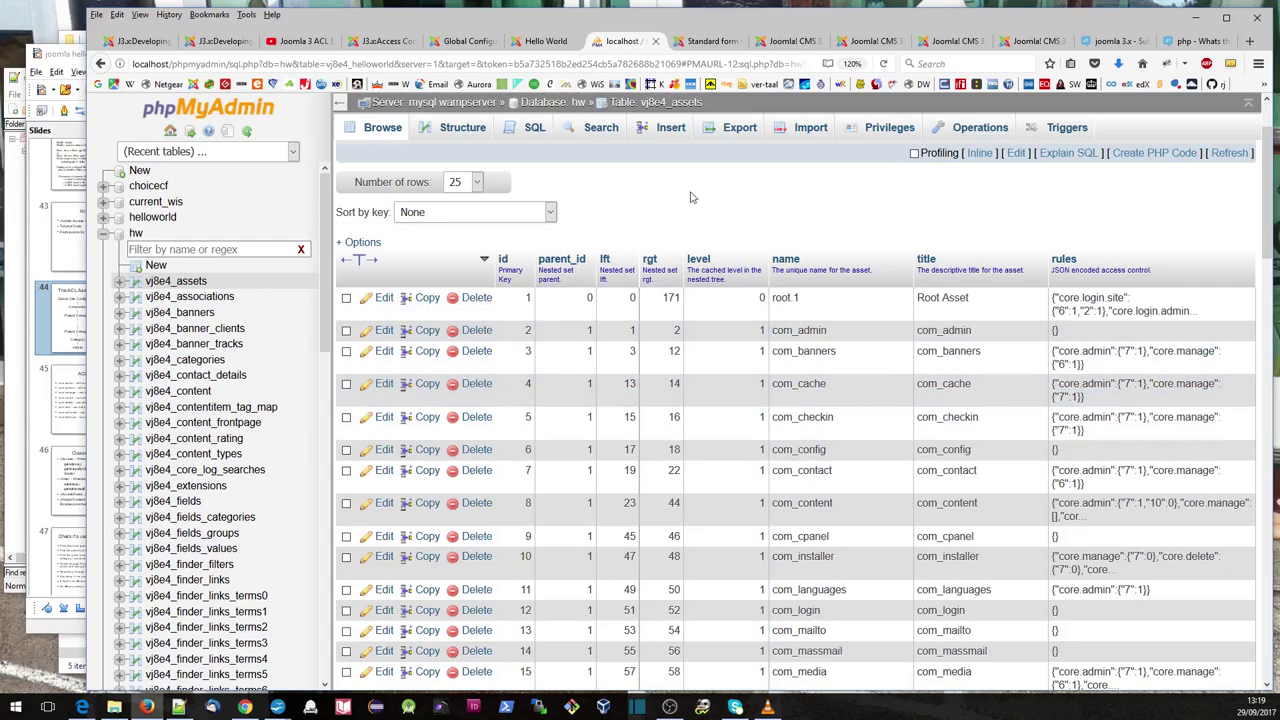
# - Examine the admin/access.xml listing and its component, category and message sections on the Joomla Adding ACL documentation page
pyautogui.click(149, 45)
pyautogui.scroll(-15, 225, 361)
pyautogui.scroll(-15, 225, 361)
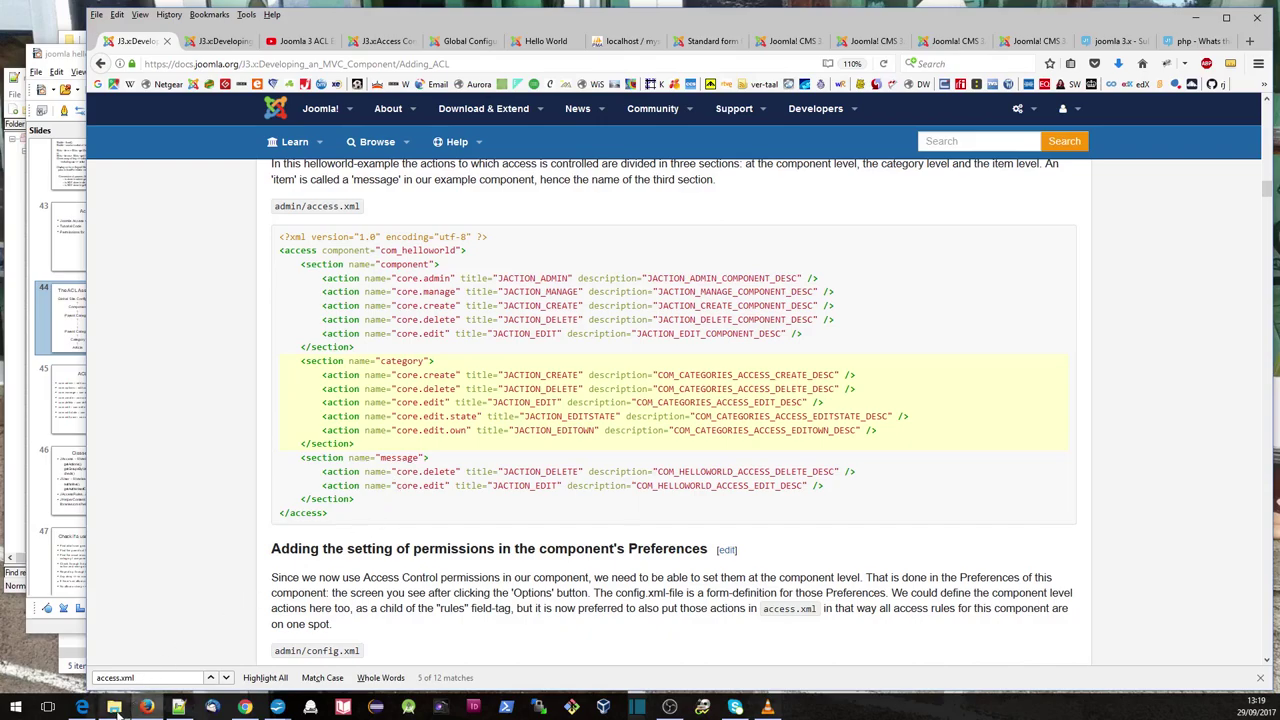
# - Switch to File Explorer and open access.xml from helloworld's administrator/components/com_content folder in Notepad++
pyautogui.moveTo(117, 710)
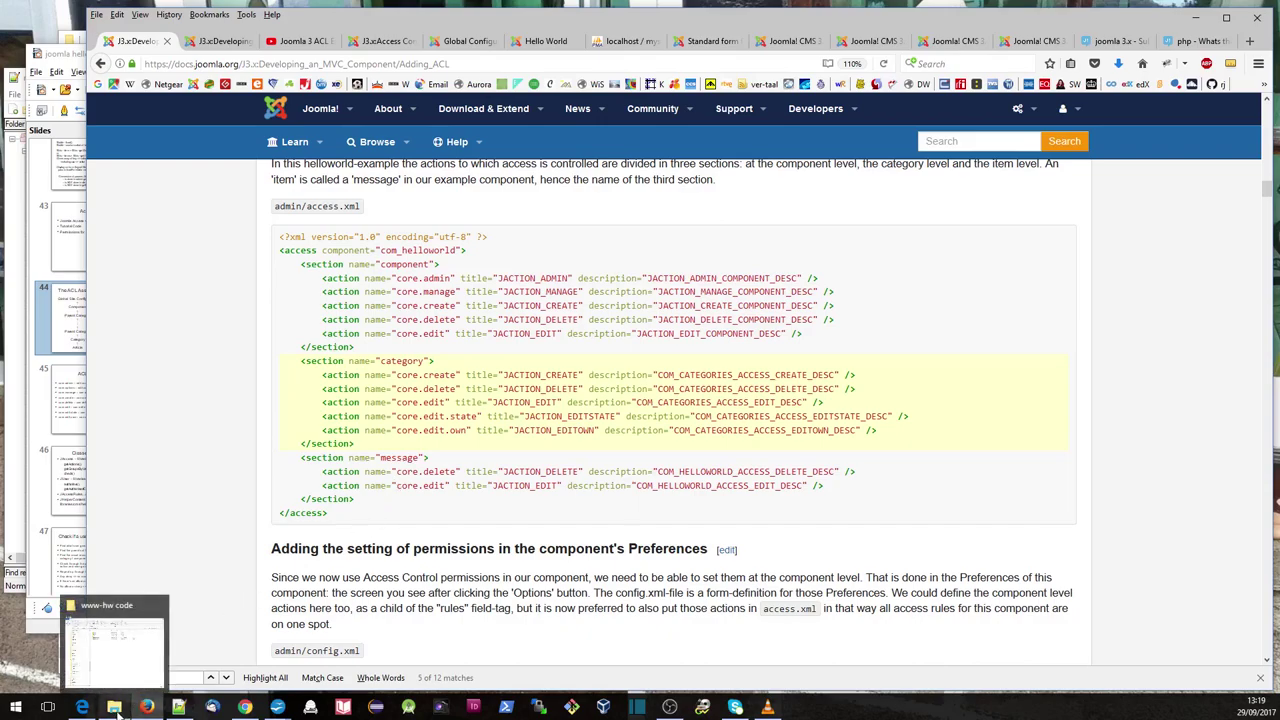
pyautogui.click(277, 708)
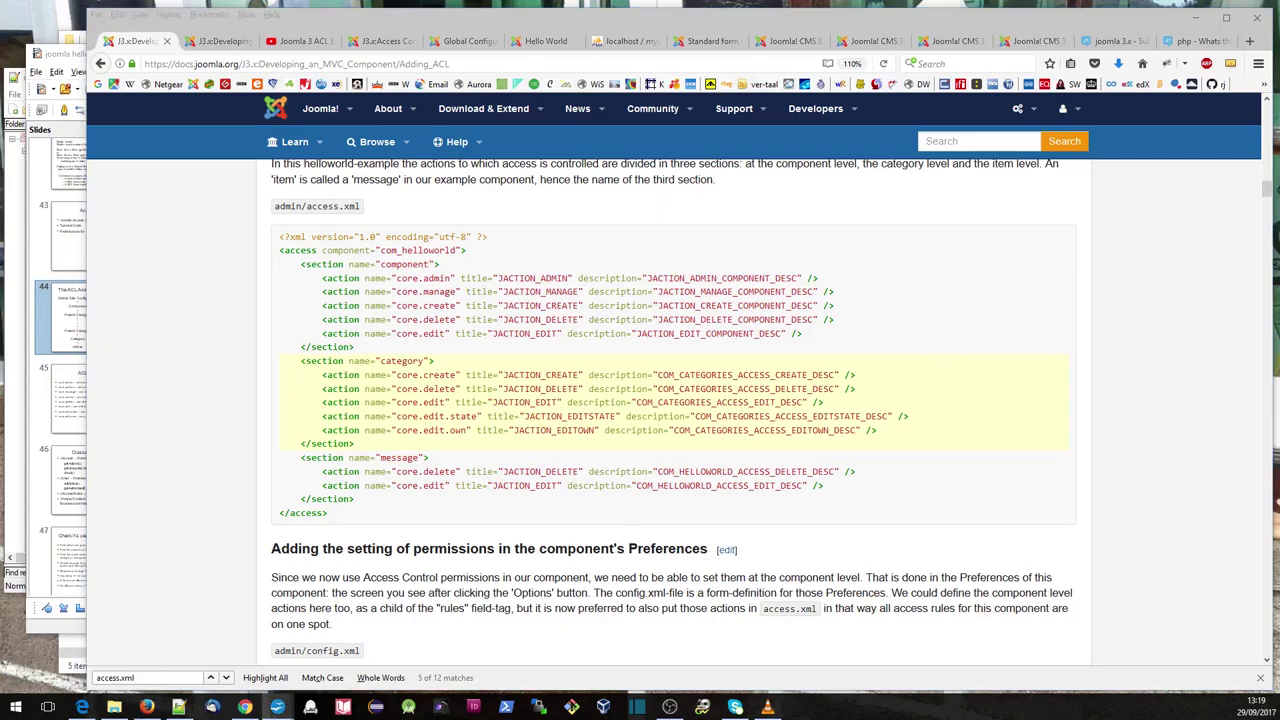
pyautogui.click(114, 708)
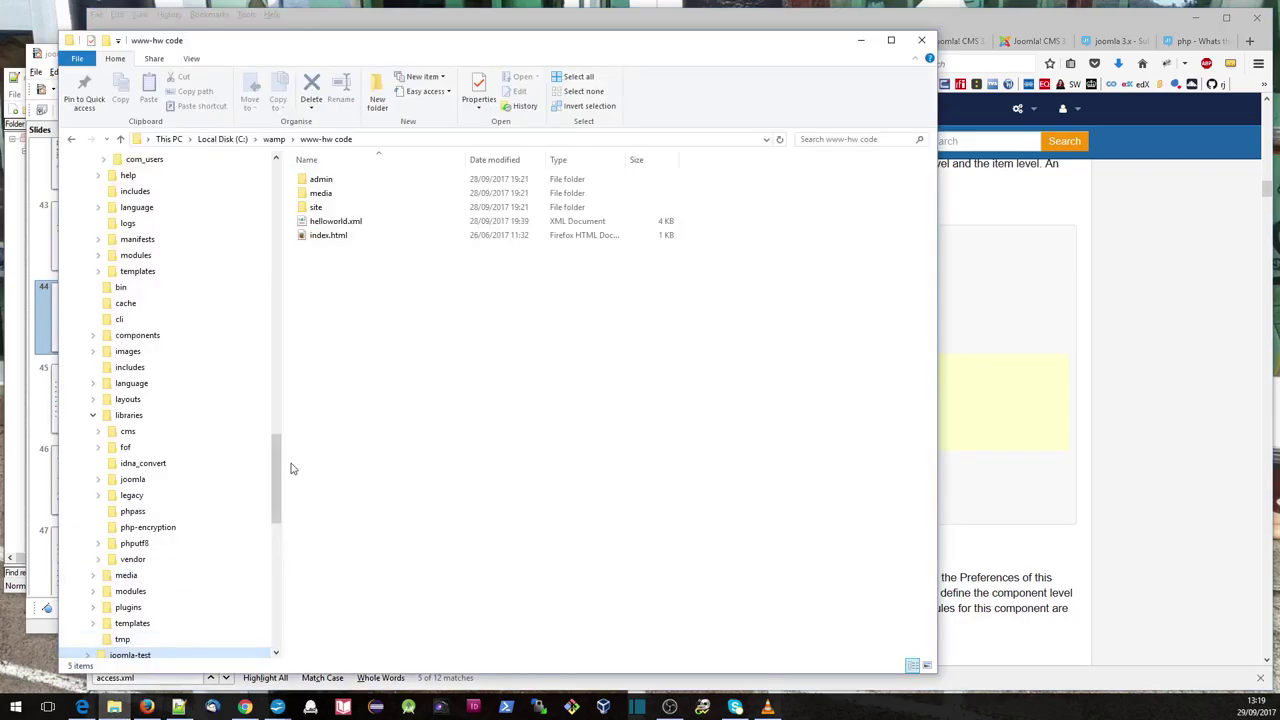
pyautogui.moveTo(278, 466); pyautogui.dragTo(283, 294)
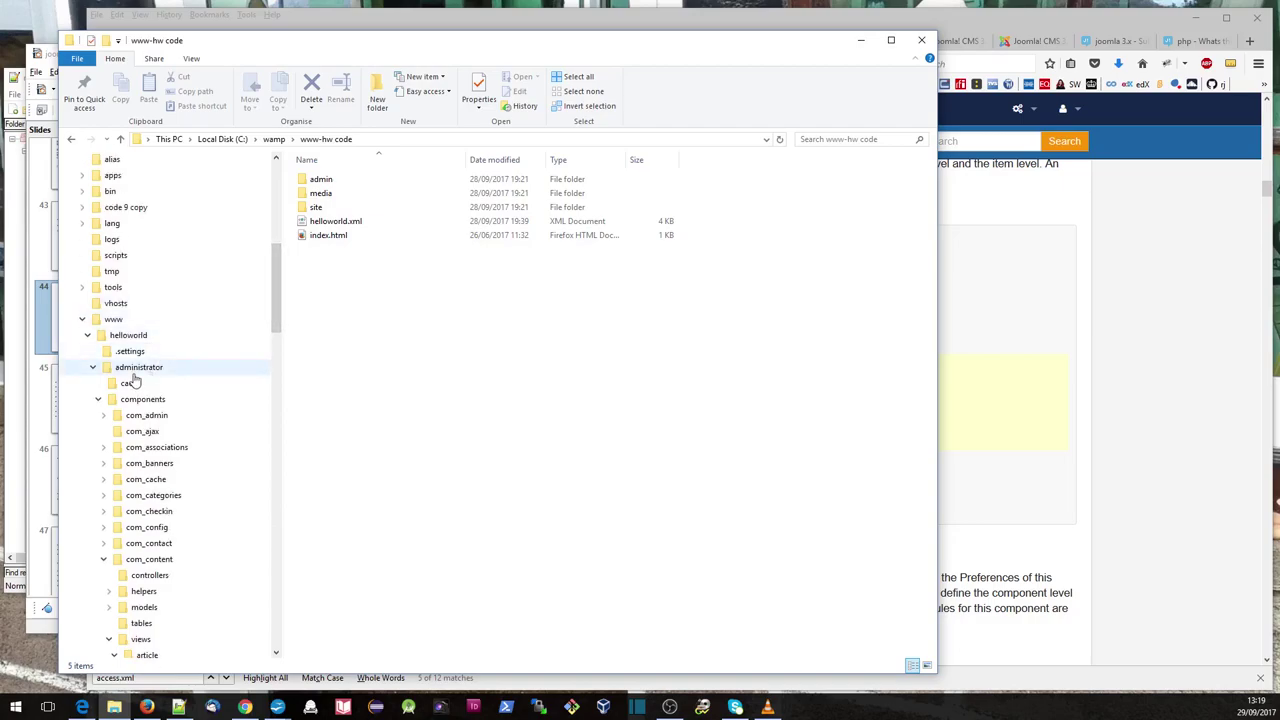
pyautogui.click(153, 562)
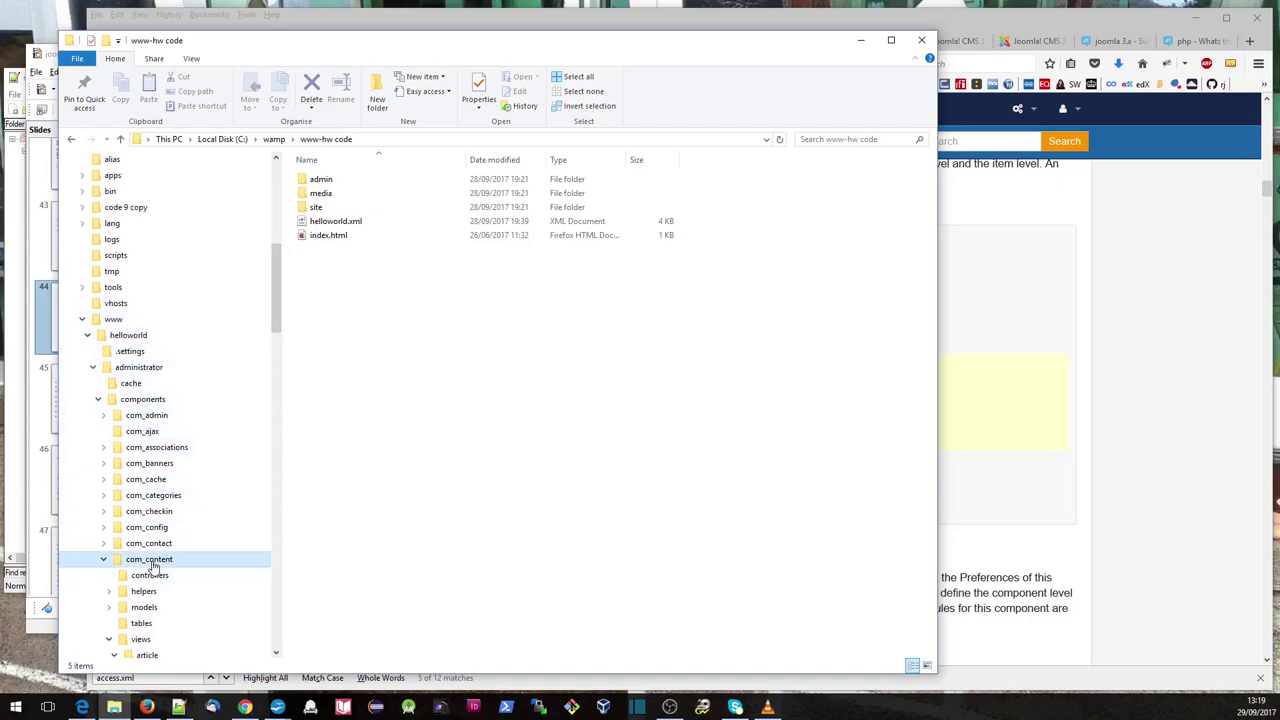
pyautogui.click(336, 254)
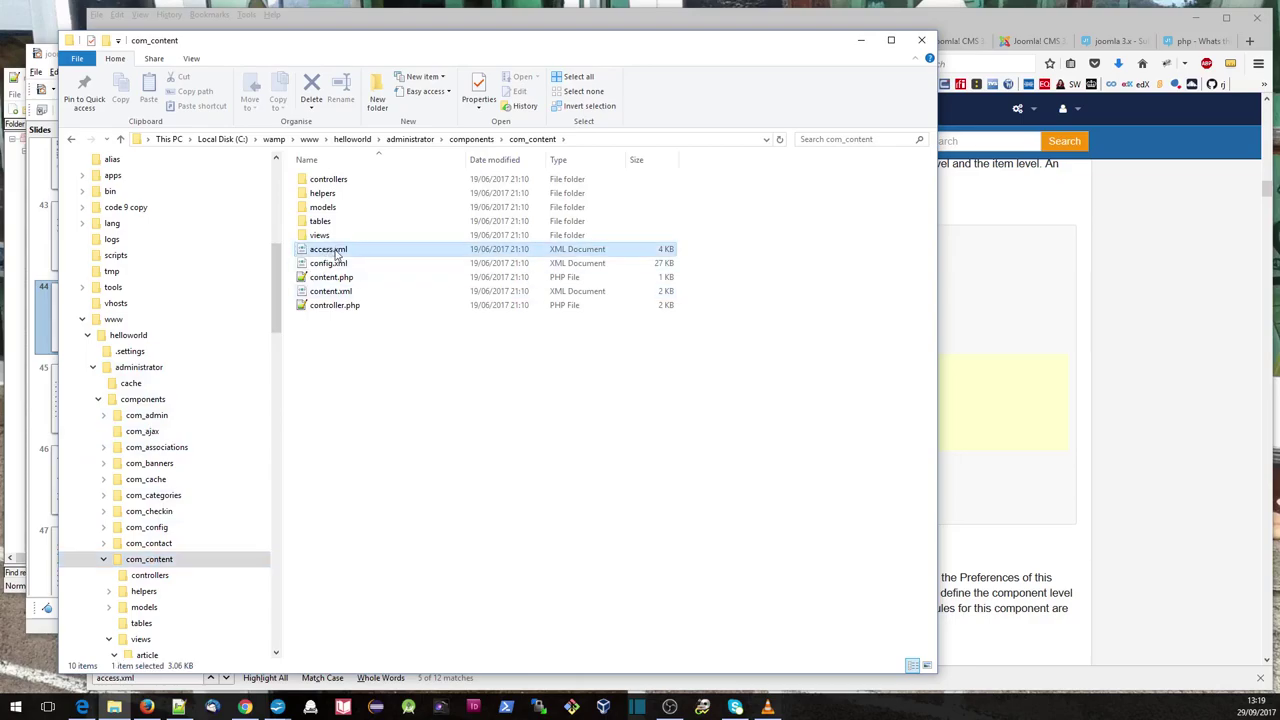
pyautogui.rightClick(336, 254)
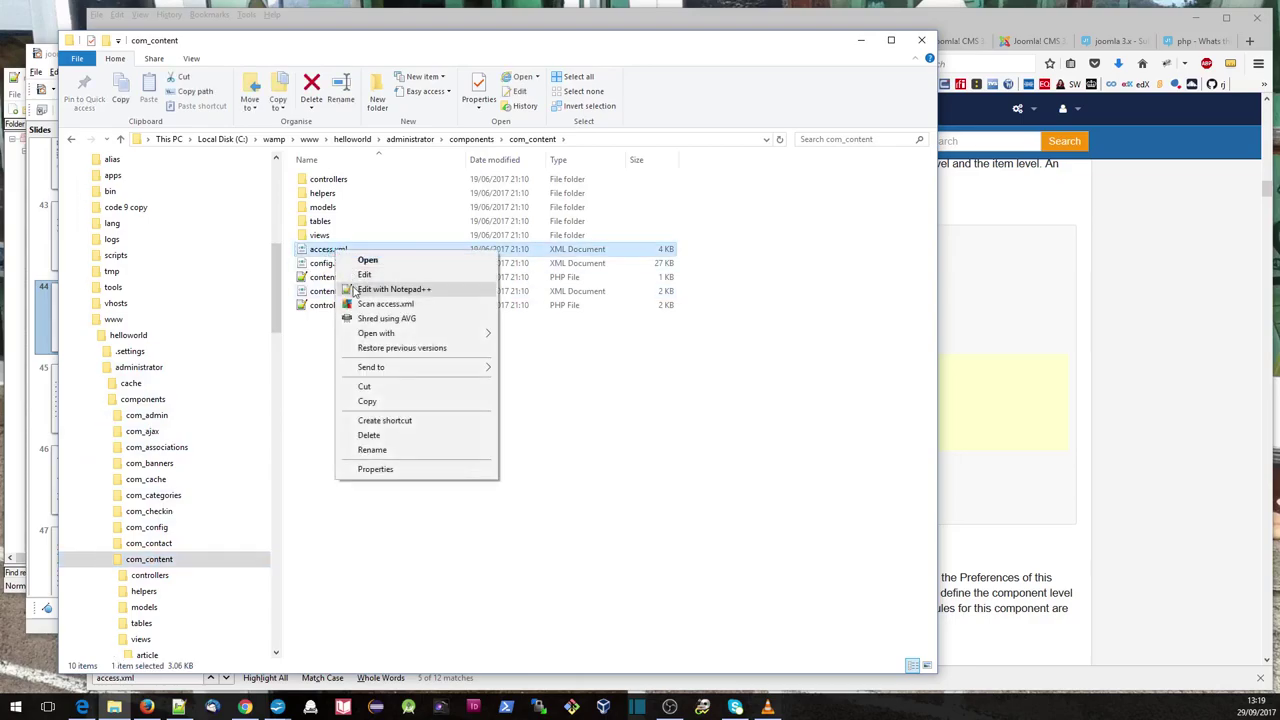
pyautogui.click(353, 289)
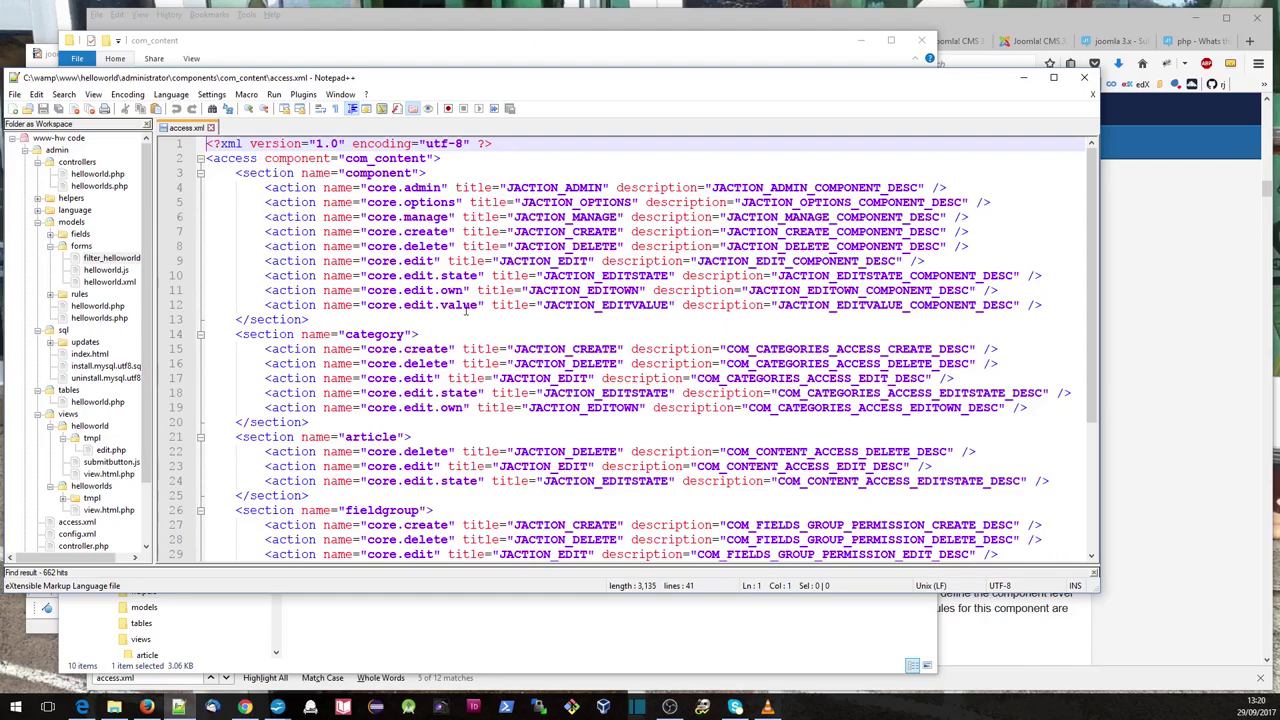
# - Compare the Articles component permissions in Joomla's configuration with the component section actions of com_content's access.xml in Notepad++
pyautogui.click(713, 20)
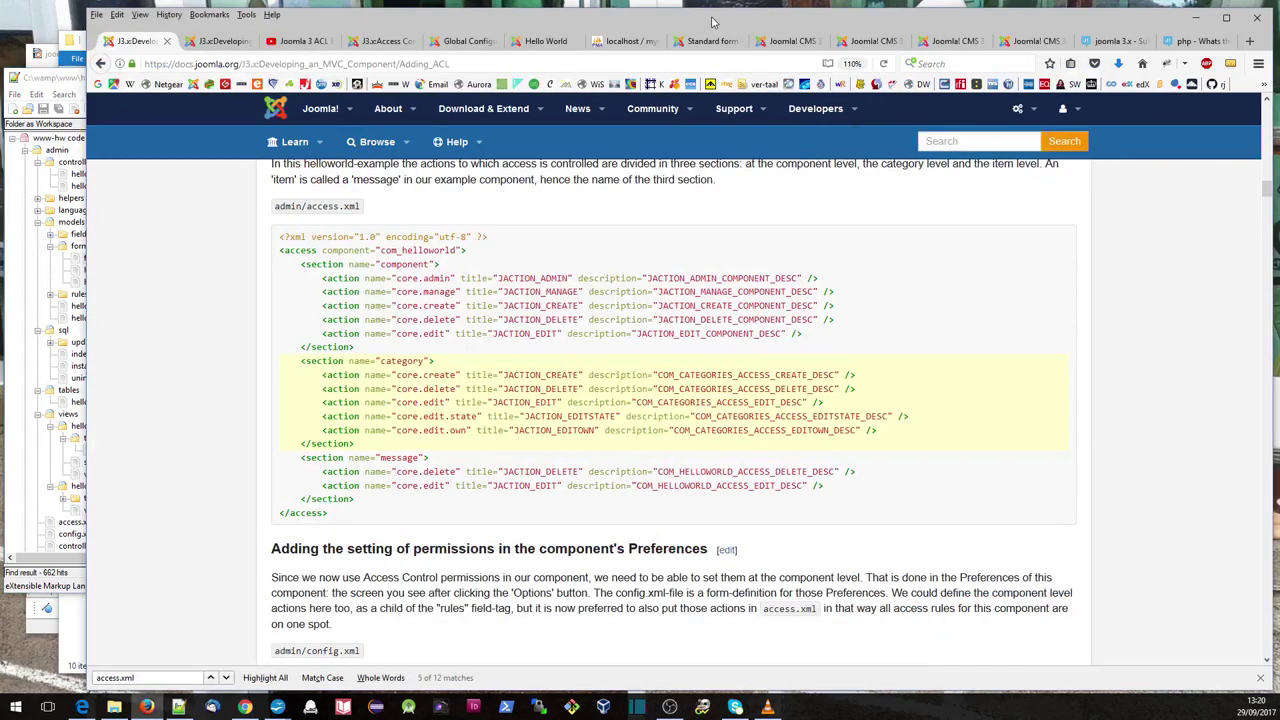
pyautogui.click(465, 41)
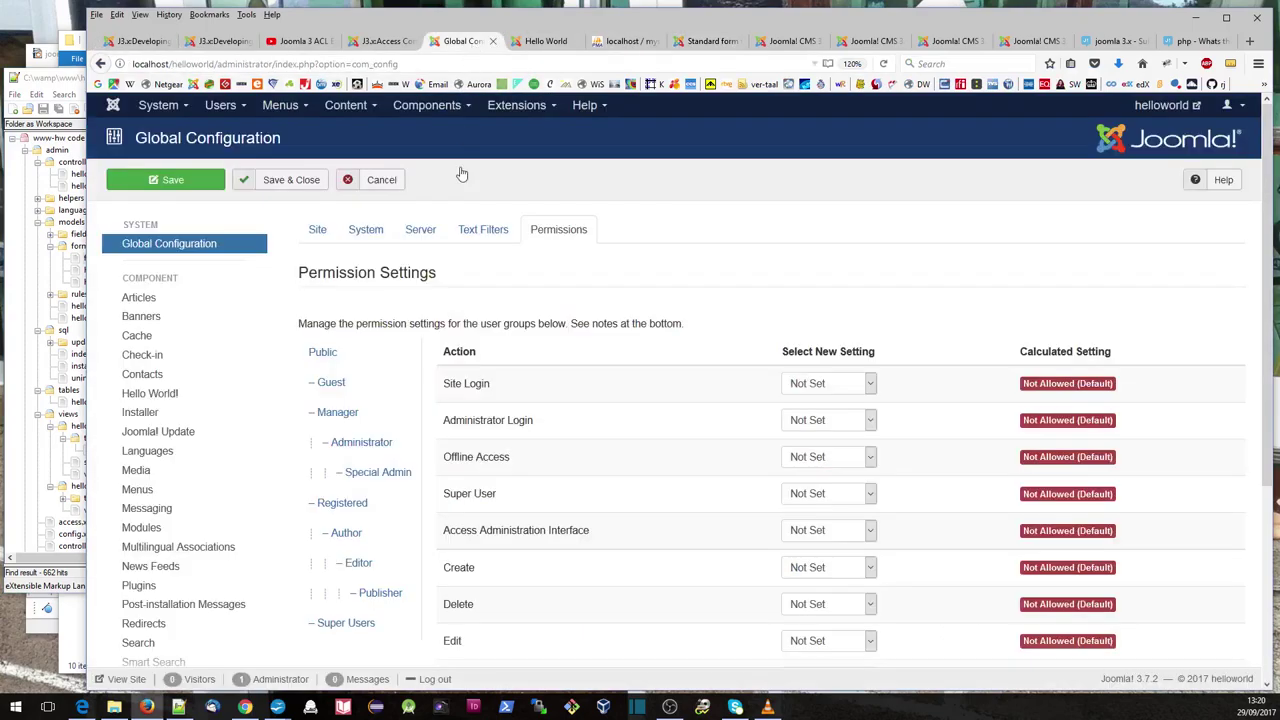
pyautogui.click(138, 305)
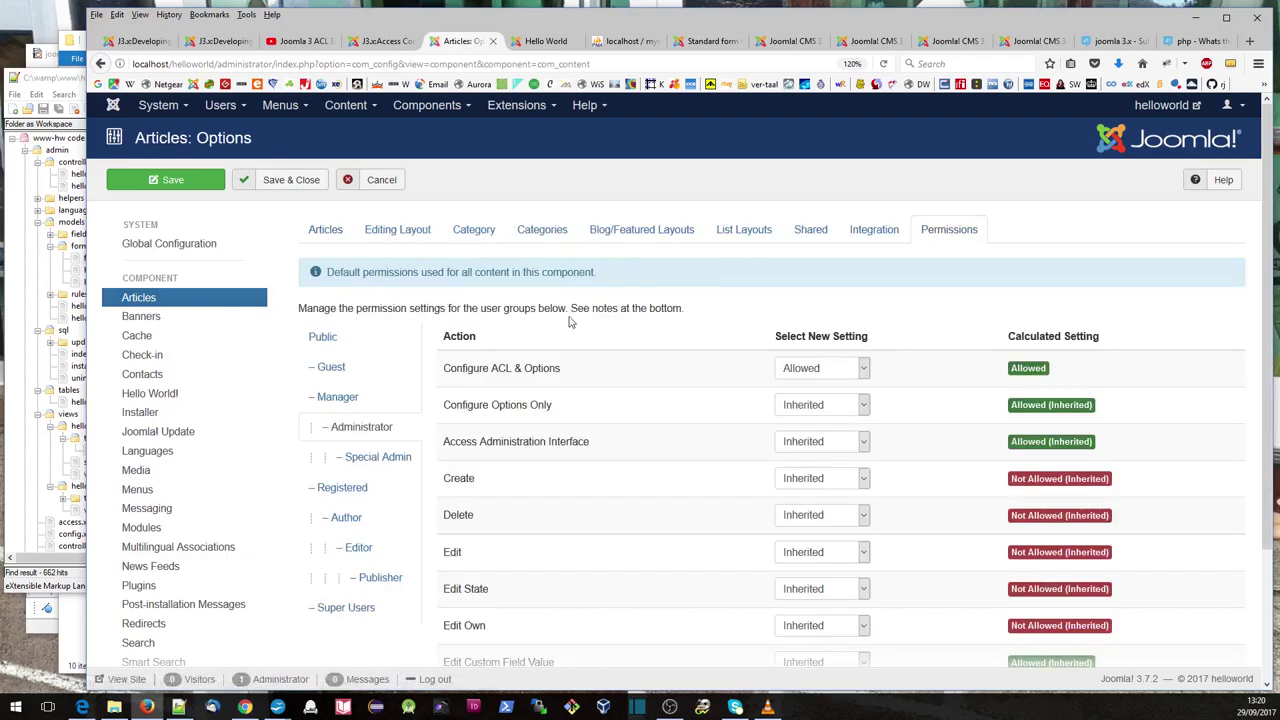
pyautogui.scroll(-2, 745, 283)
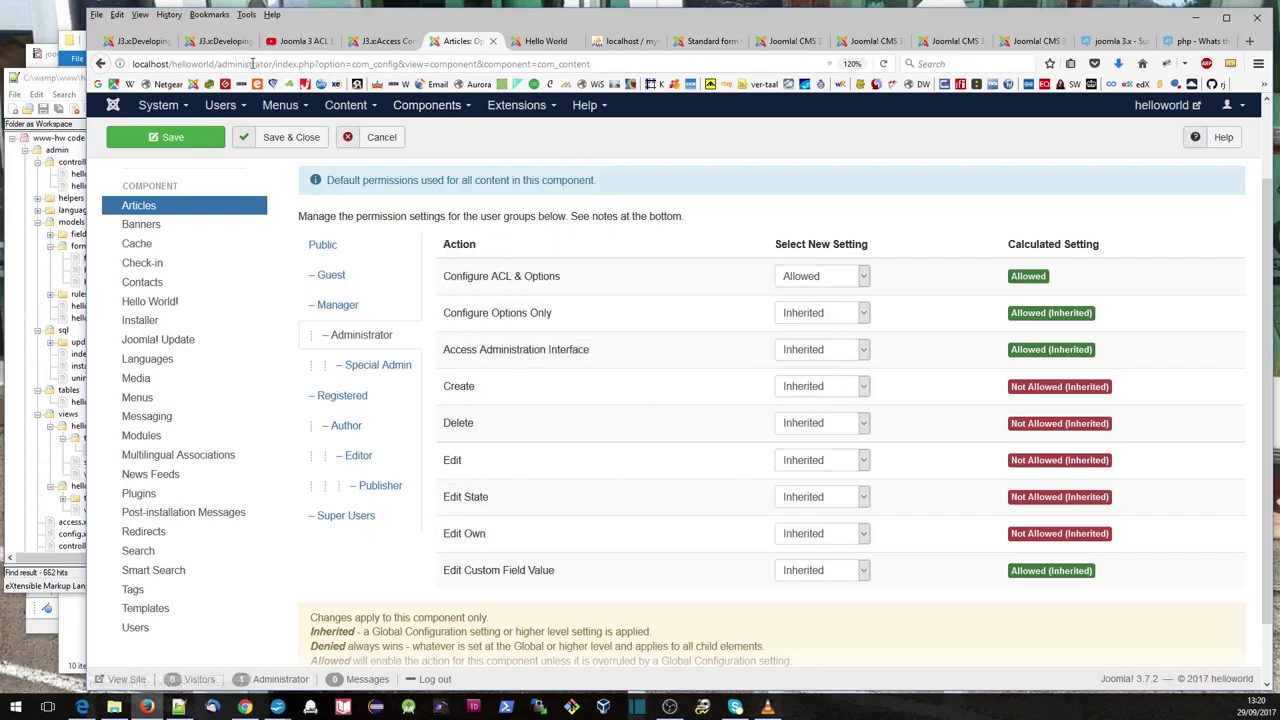
pyautogui.click(58, 568)
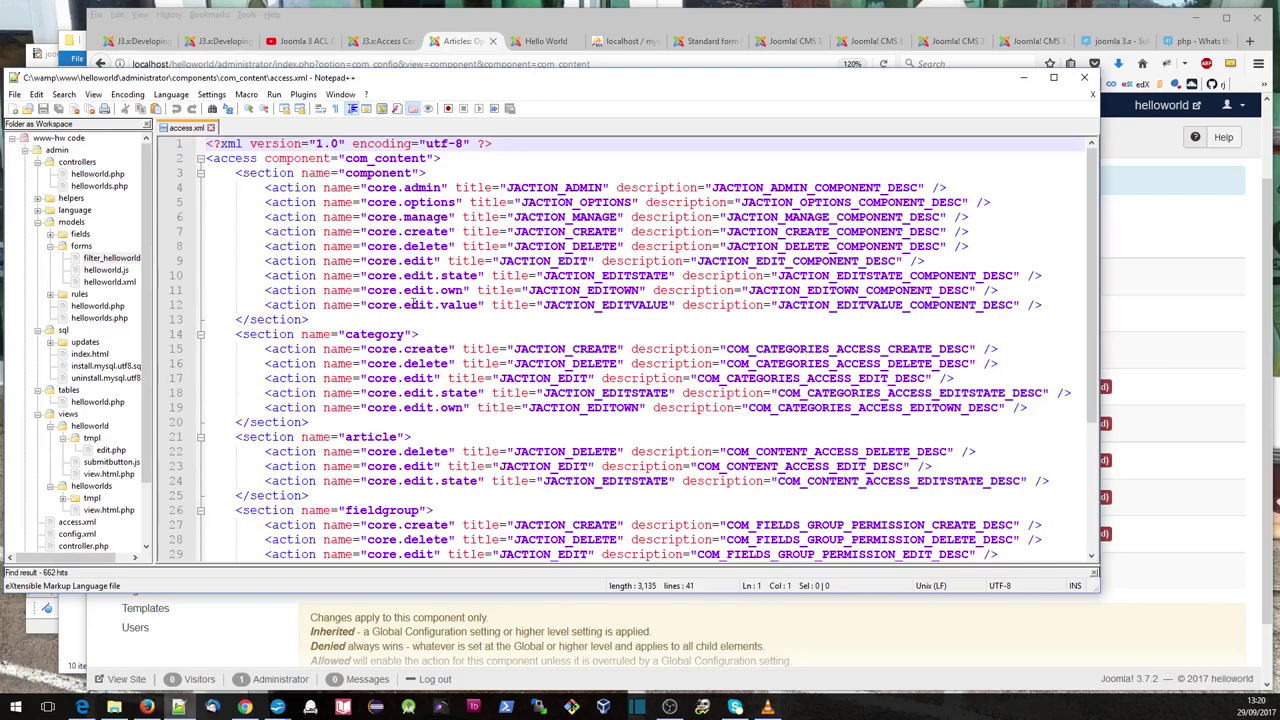
# - Show the ACL Permissions slide in Impress and compare it with the Editing Layout, Articles and Permissions options of Joomla's Articles component
pyautogui.click(67, 596)
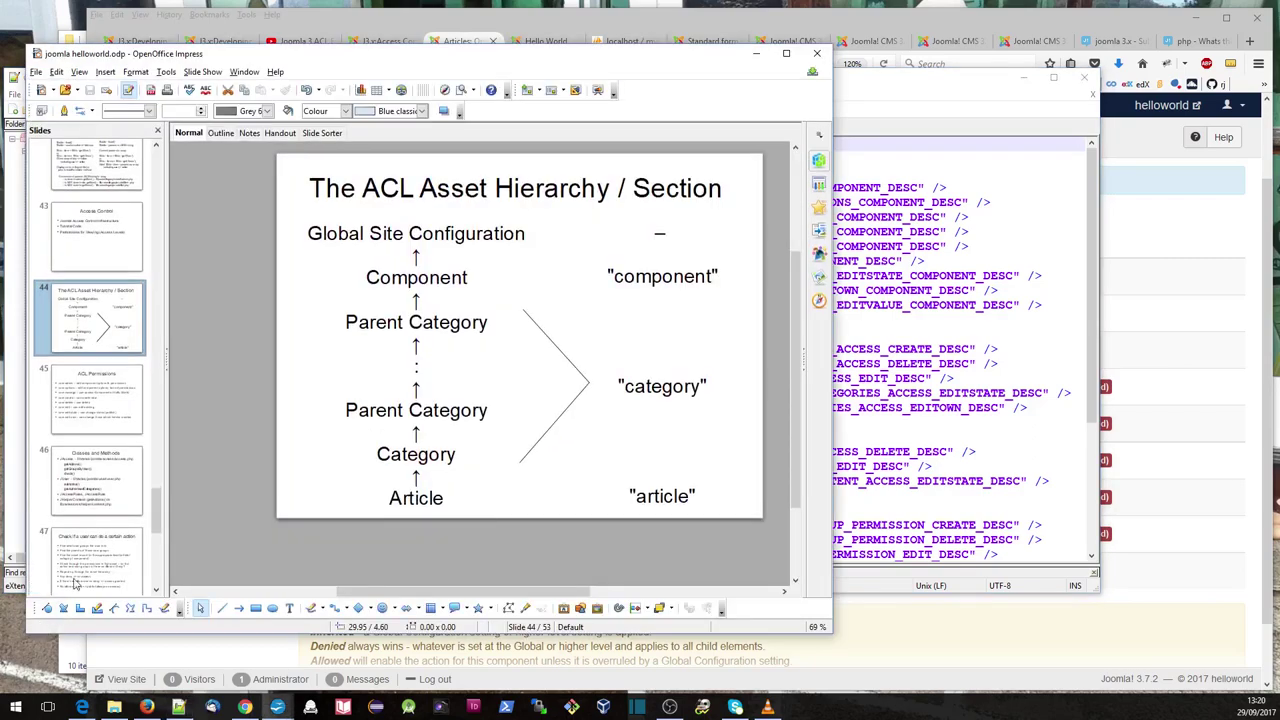
pyautogui.click(94, 410)
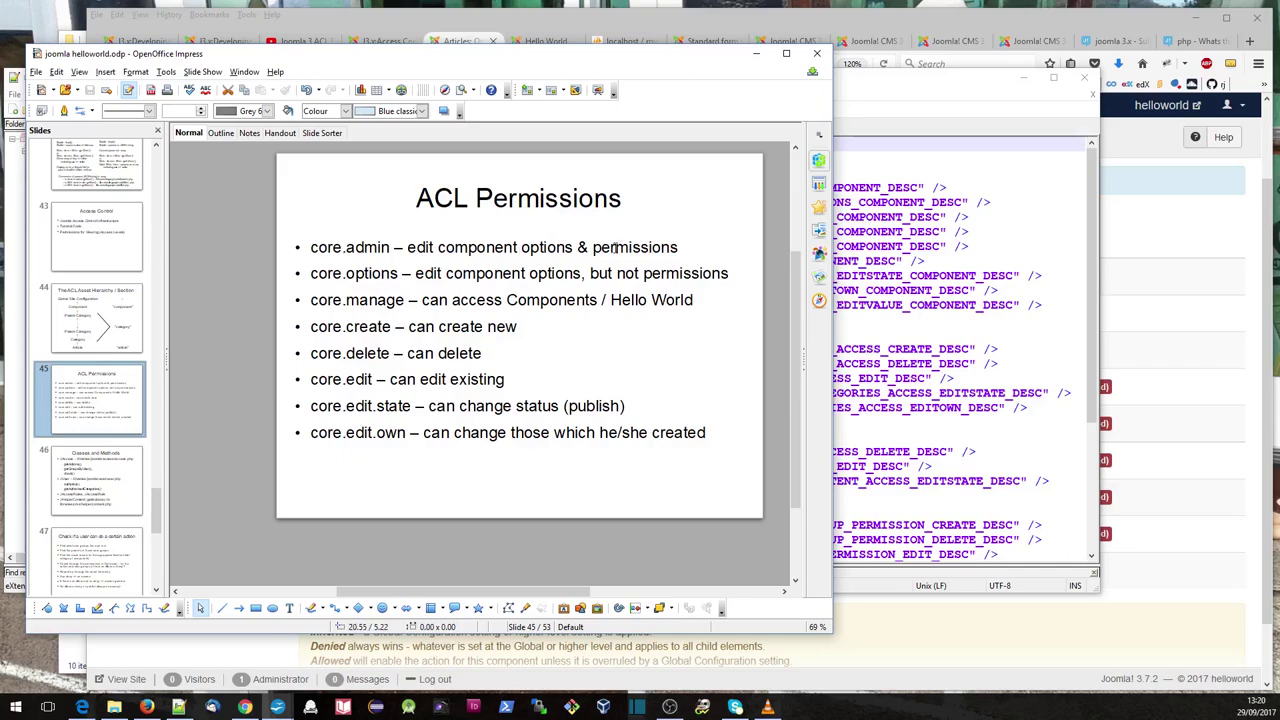
pyautogui.click(892, 22)
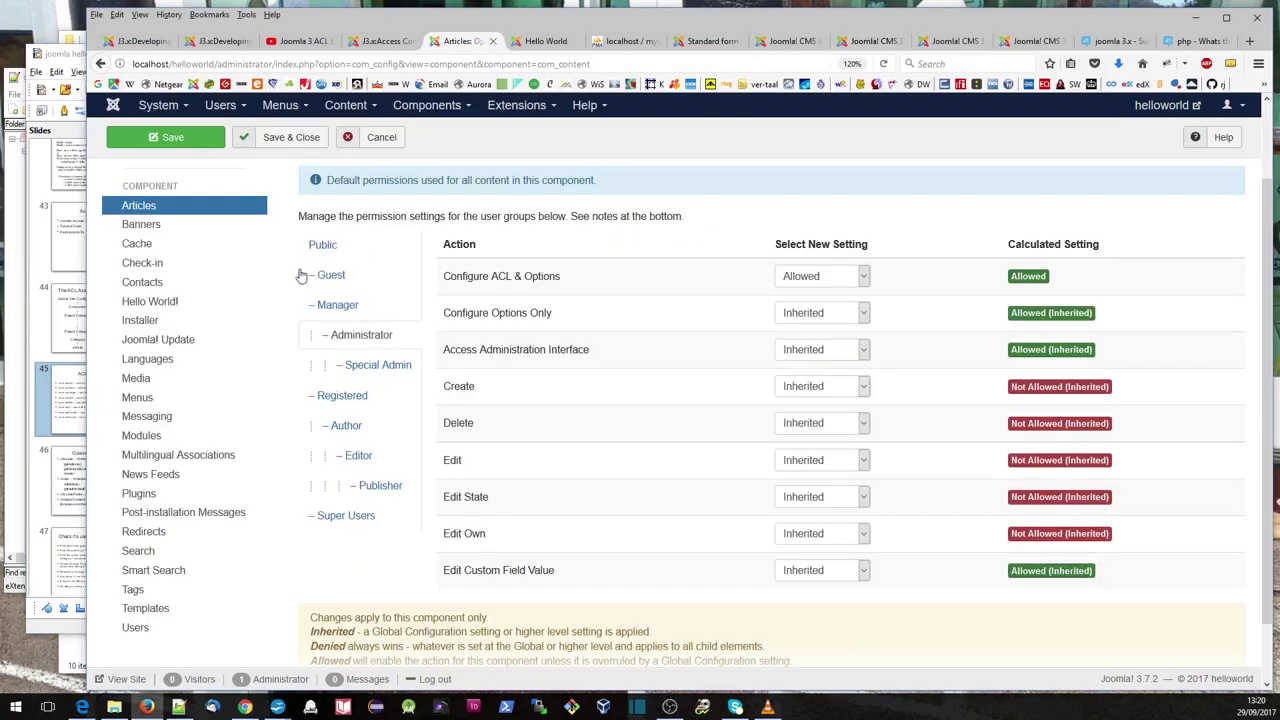
pyautogui.scroll(2, 408, 244)
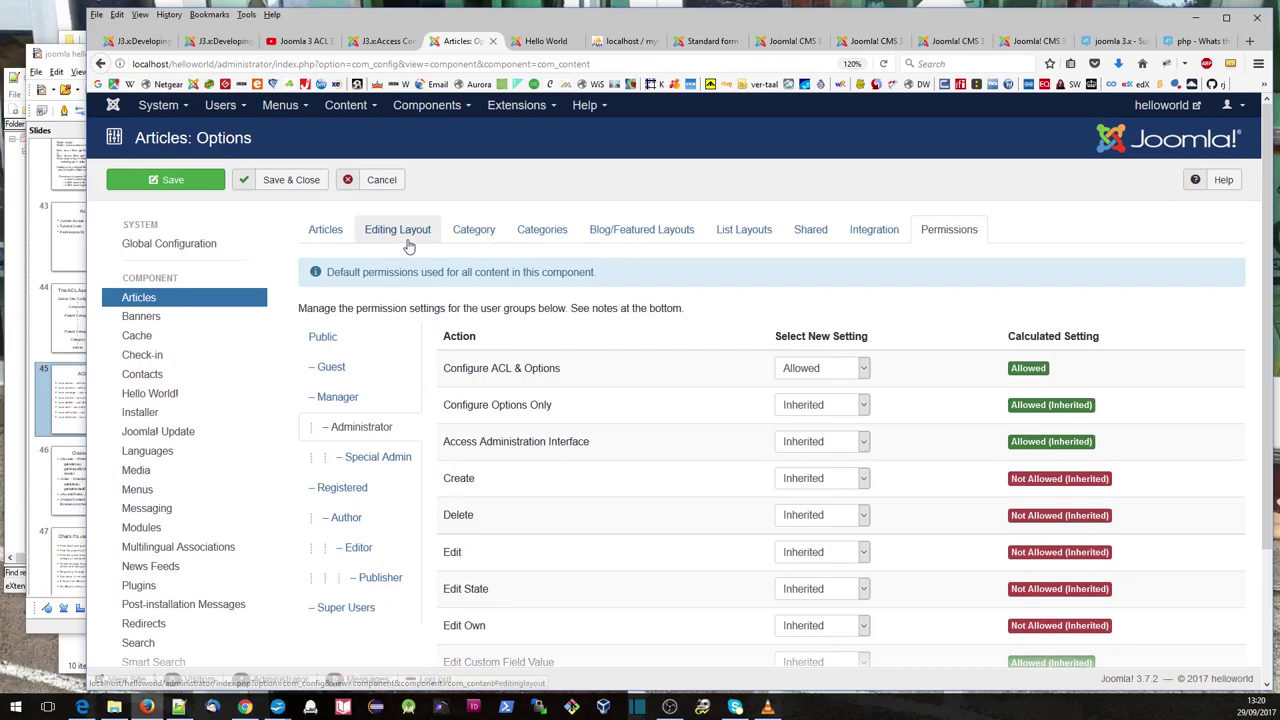
pyautogui.click(385, 230)
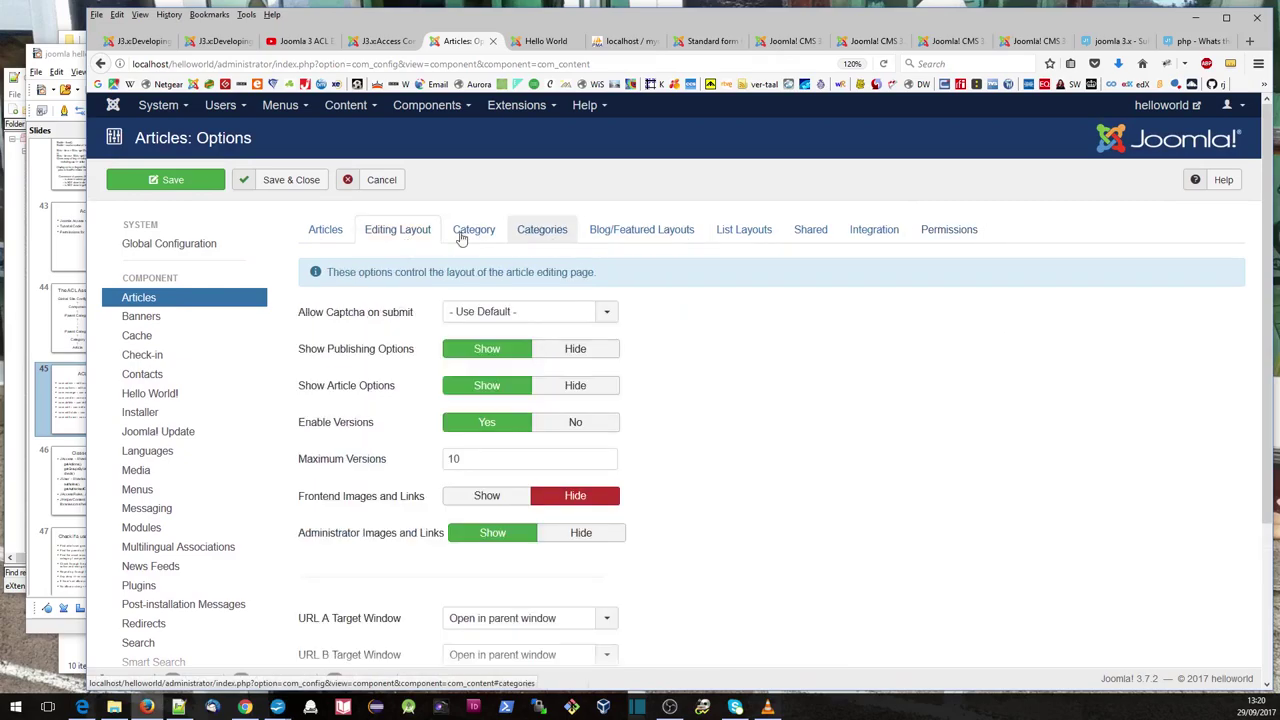
pyautogui.click(325, 229)
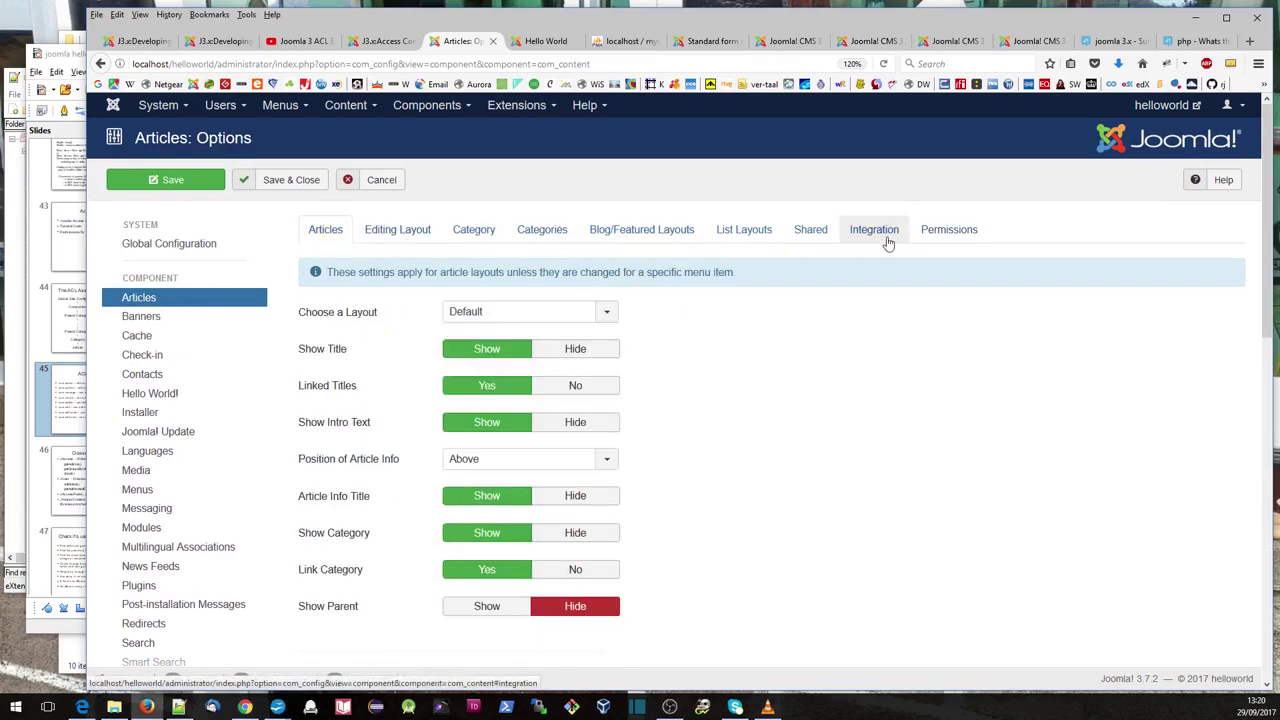
pyautogui.click(948, 230)
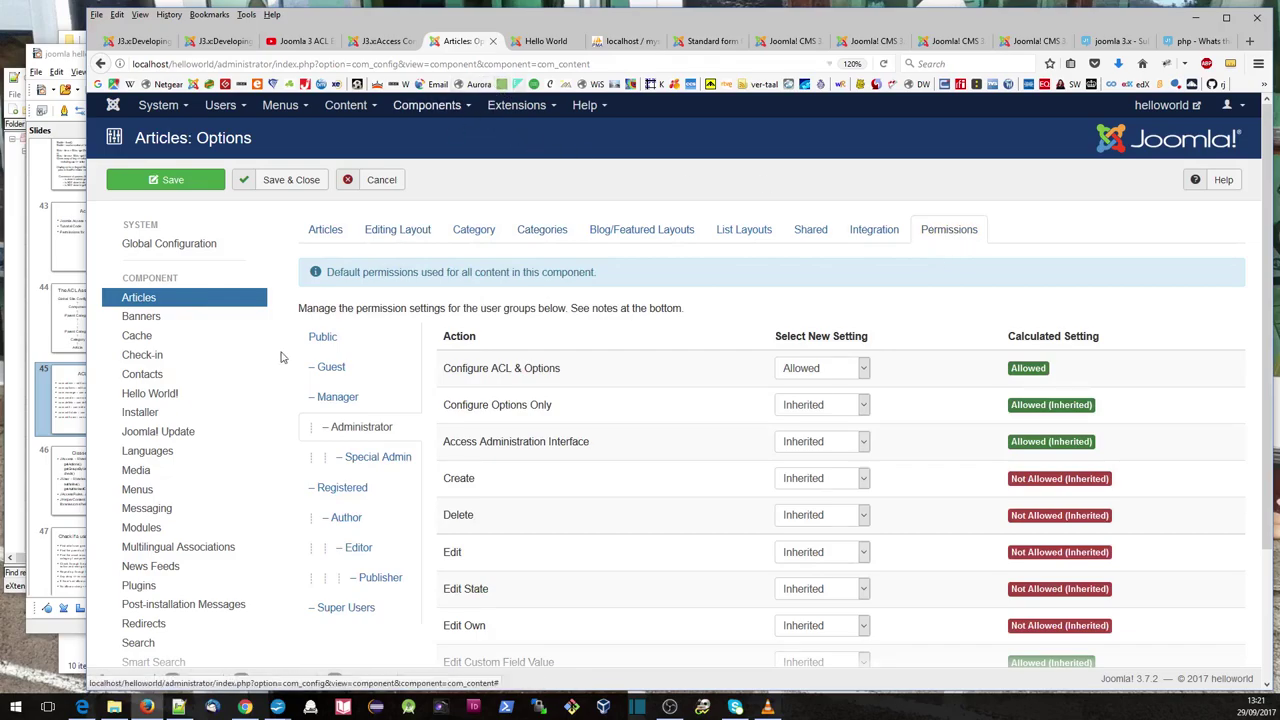
pyautogui.click(77, 628)
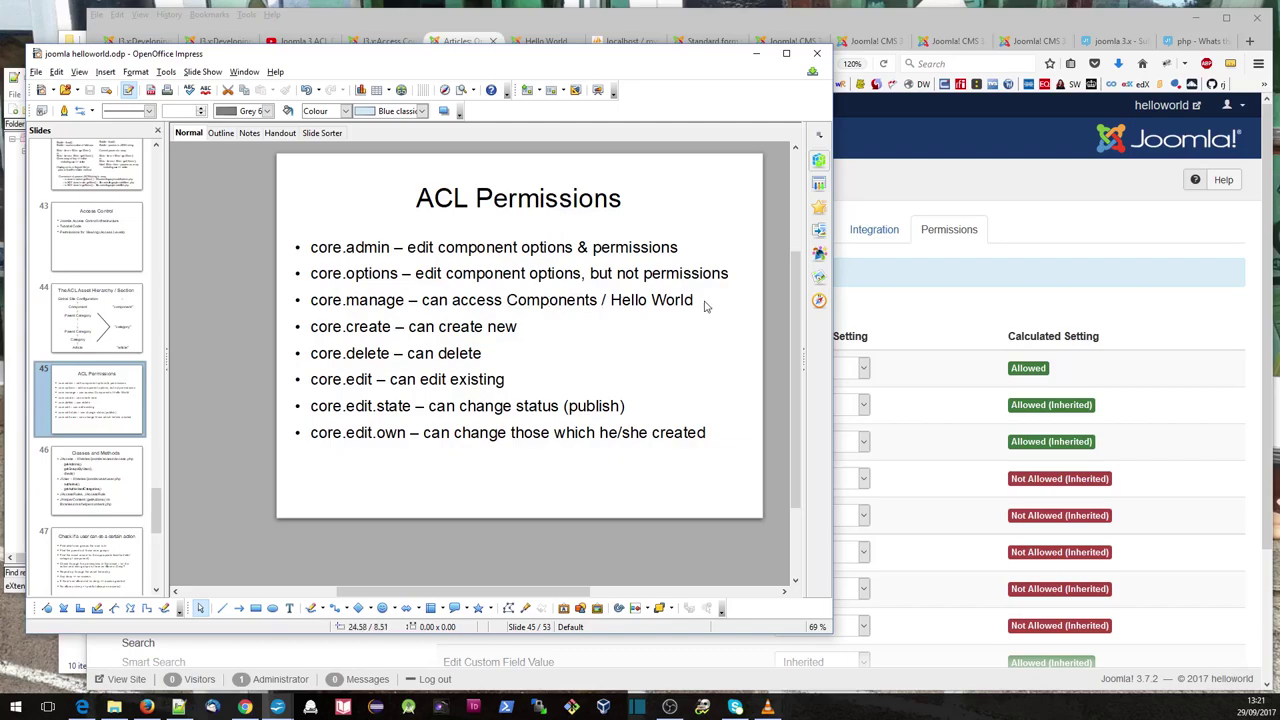
# - Compare the ACL Permissions slide in Impress with Joomla's Content menu and bring up com_content's access.xml in Notepad++
pyautogui.click(945, 138)
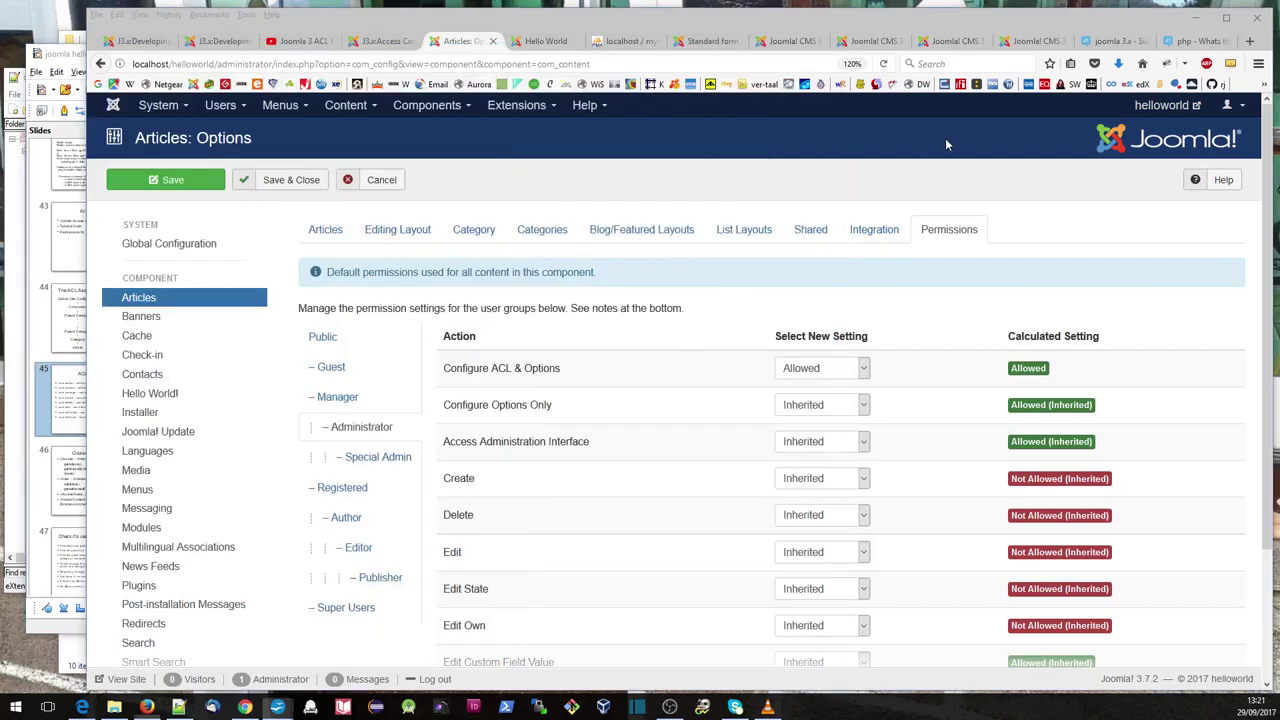
pyautogui.click(347, 106)
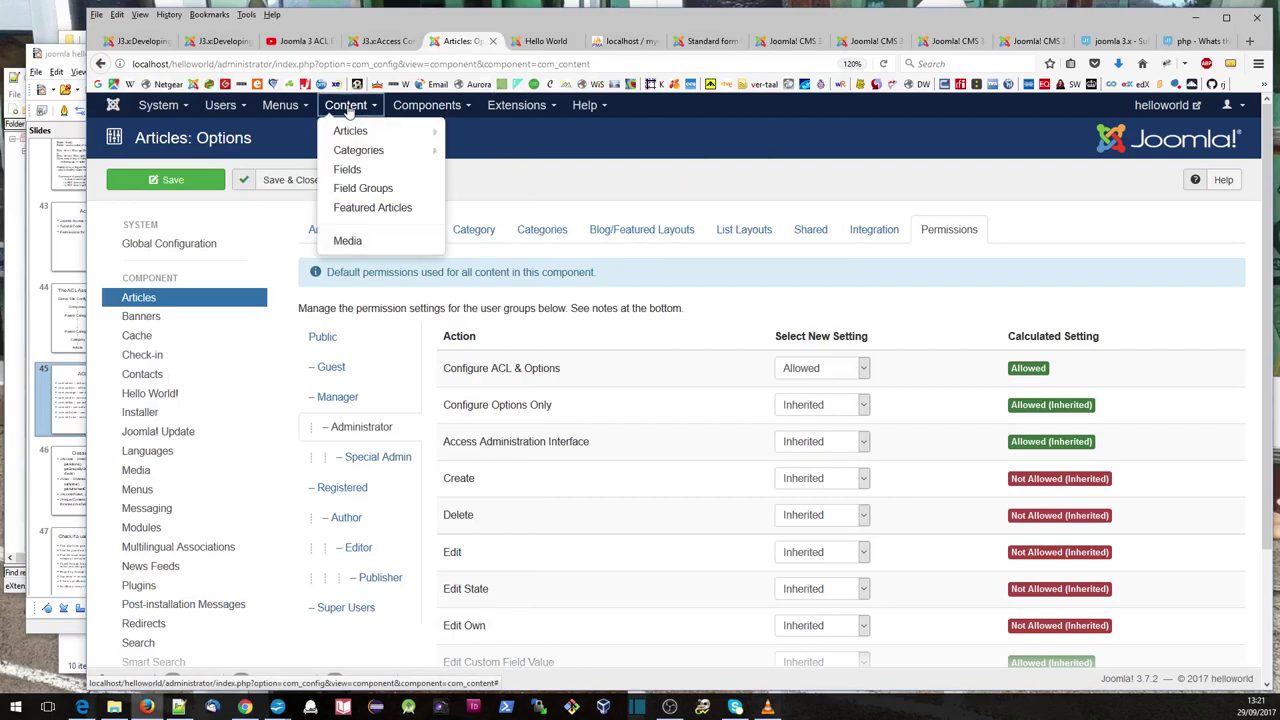
pyautogui.moveTo(348, 137)
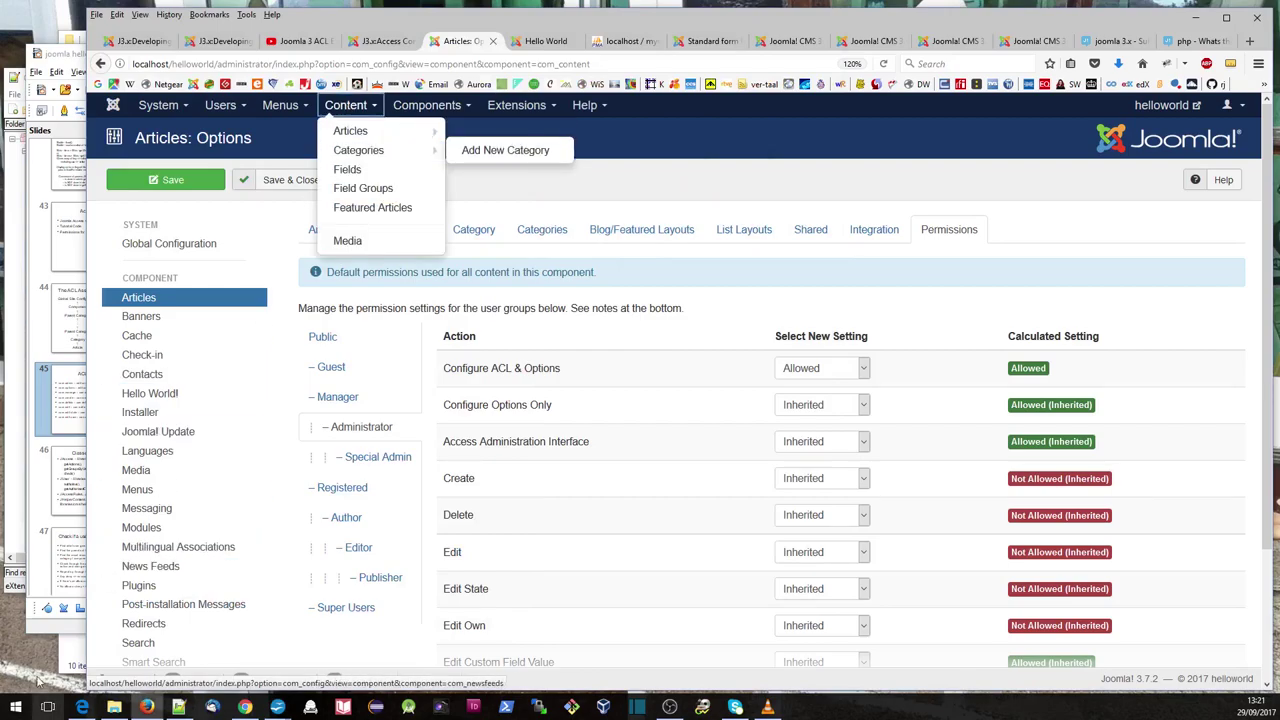
pyautogui.click(56, 630)
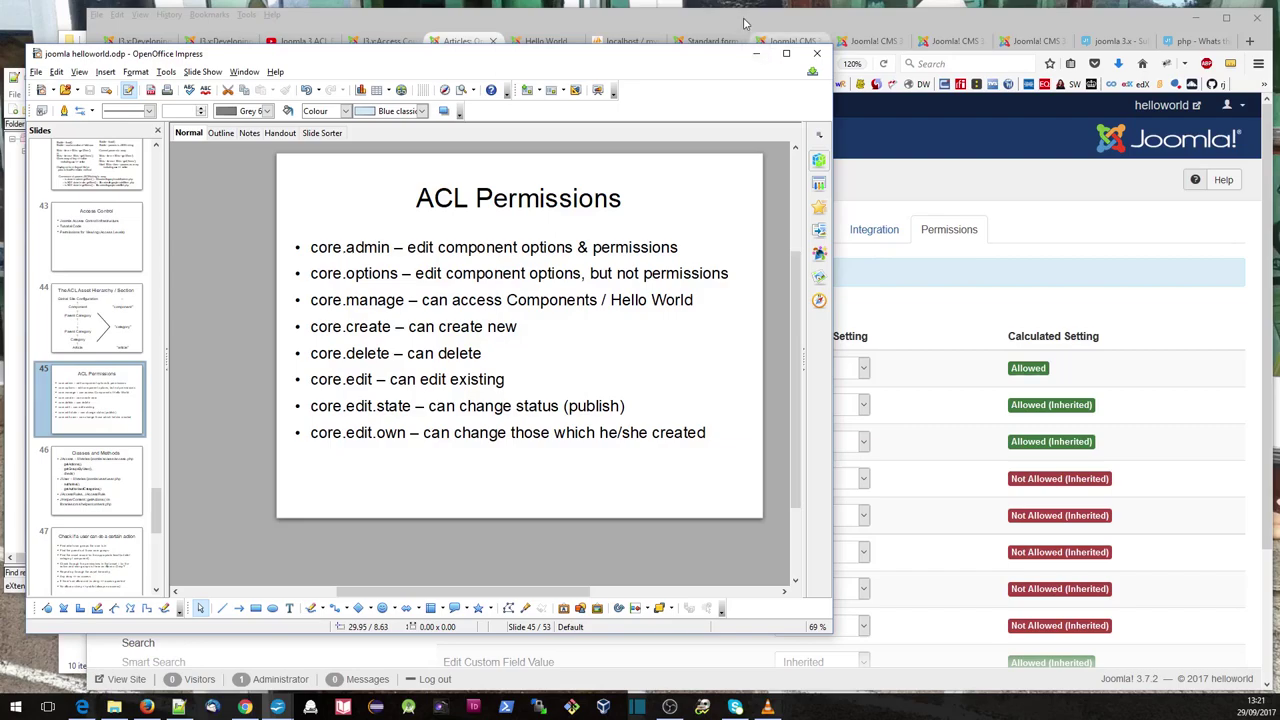
pyautogui.click(18, 588)
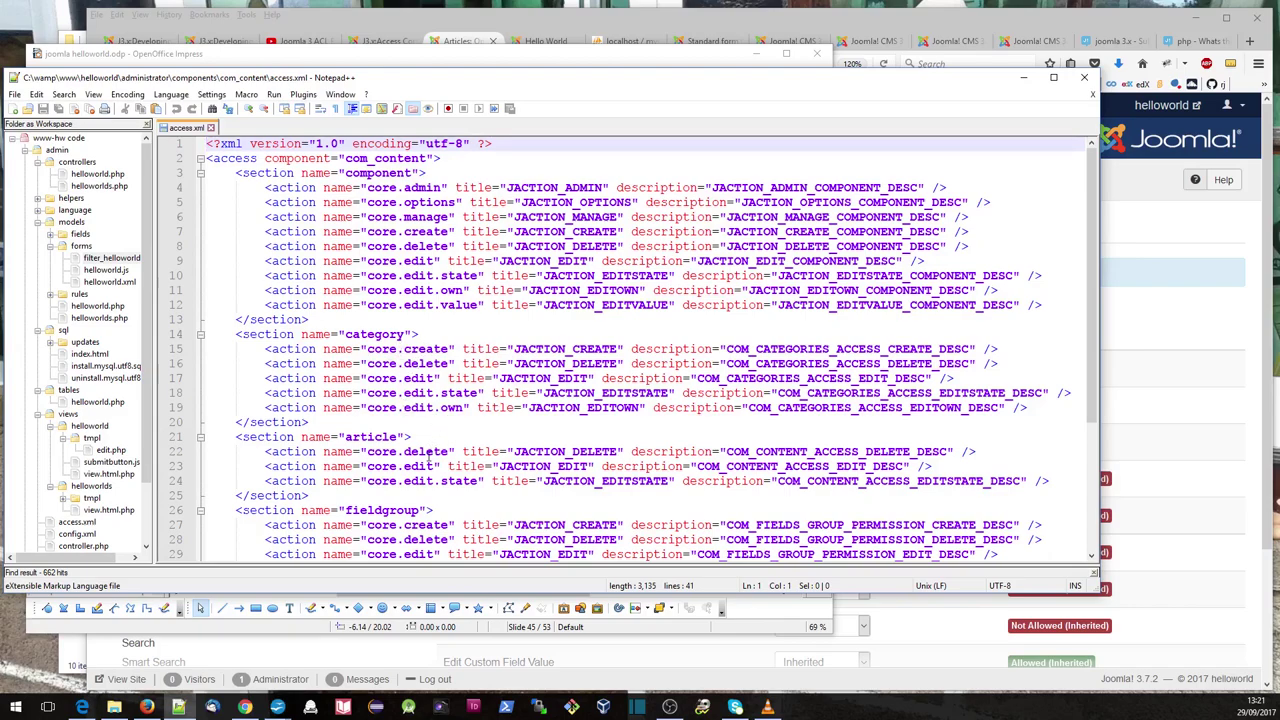
# - Switch to Joomla in Firefox and open the permissions of "Article in very Special category" from the Articles list
pyautogui.click(706, 20)
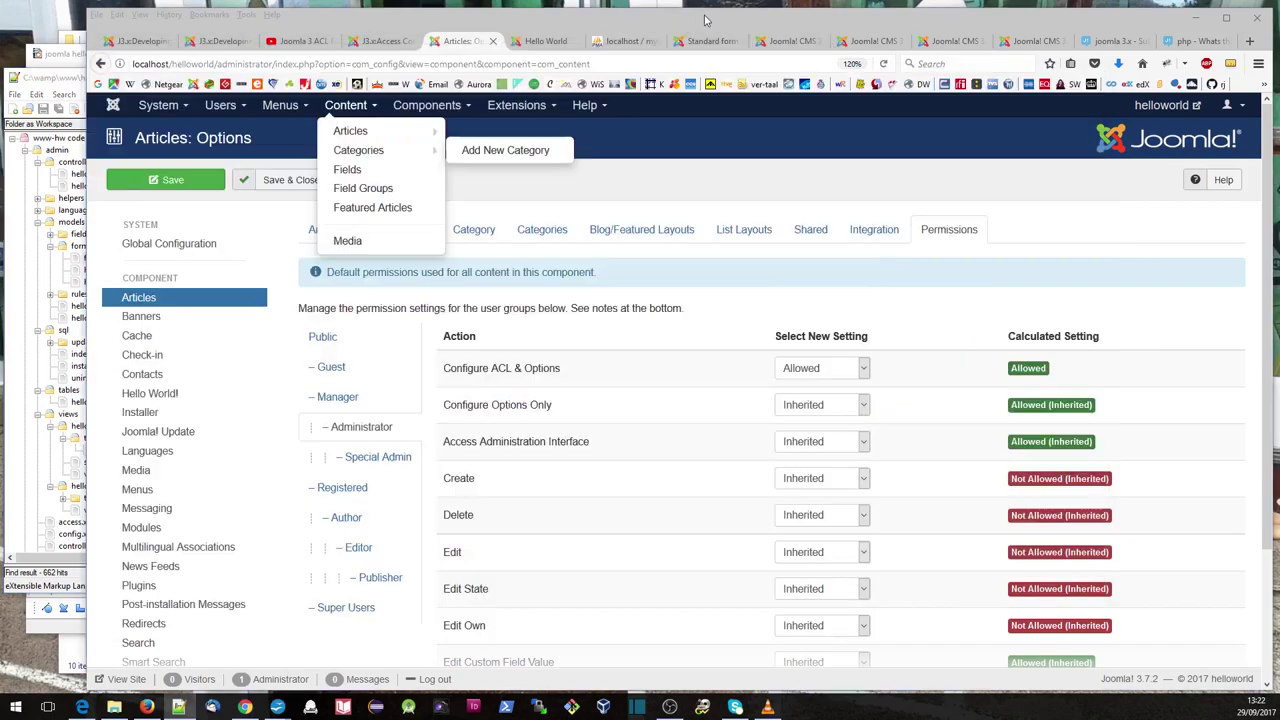
pyautogui.click(516, 105)
pyautogui.click(347, 117)
pyautogui.click(345, 116)
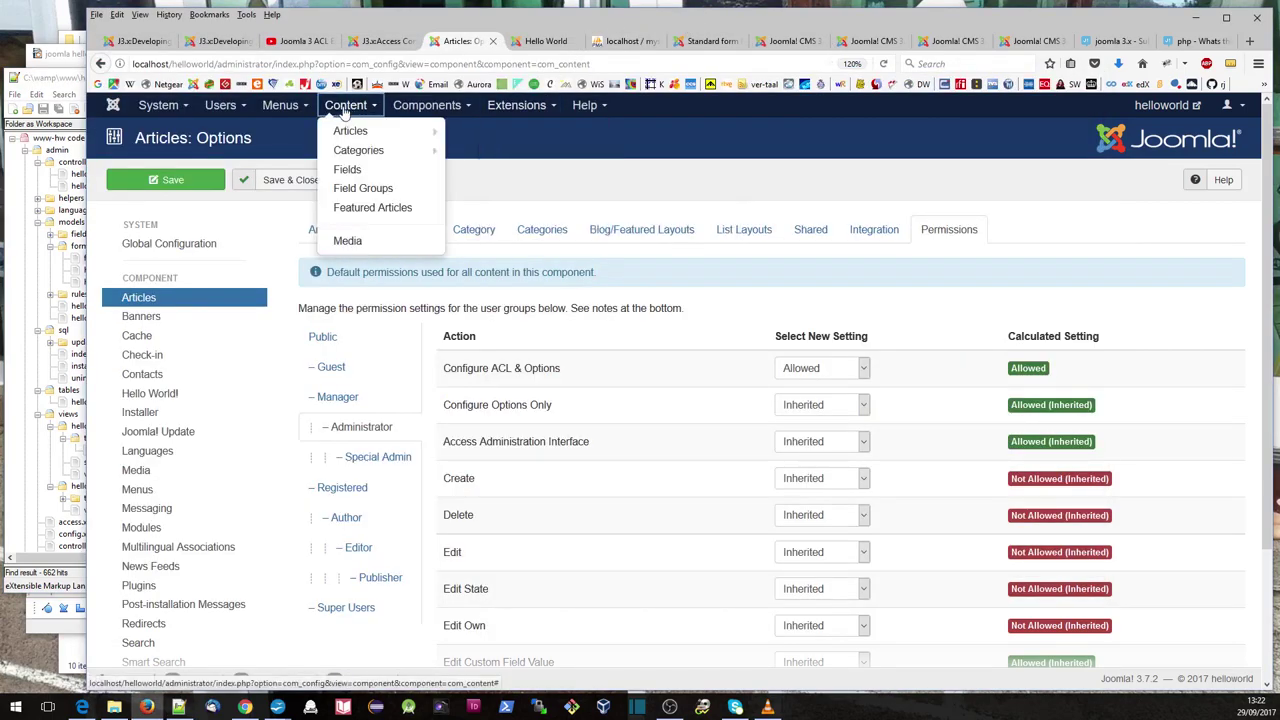
pyautogui.click(347, 131)
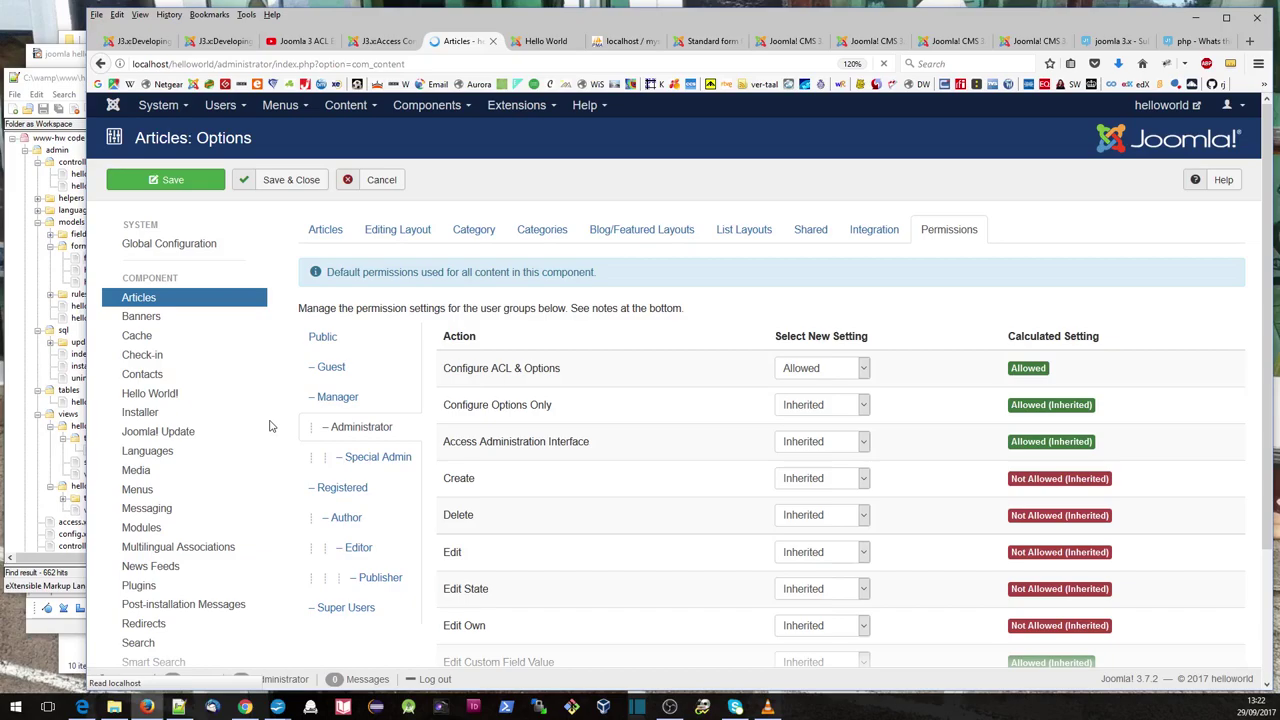
pyautogui.click(465, 287)
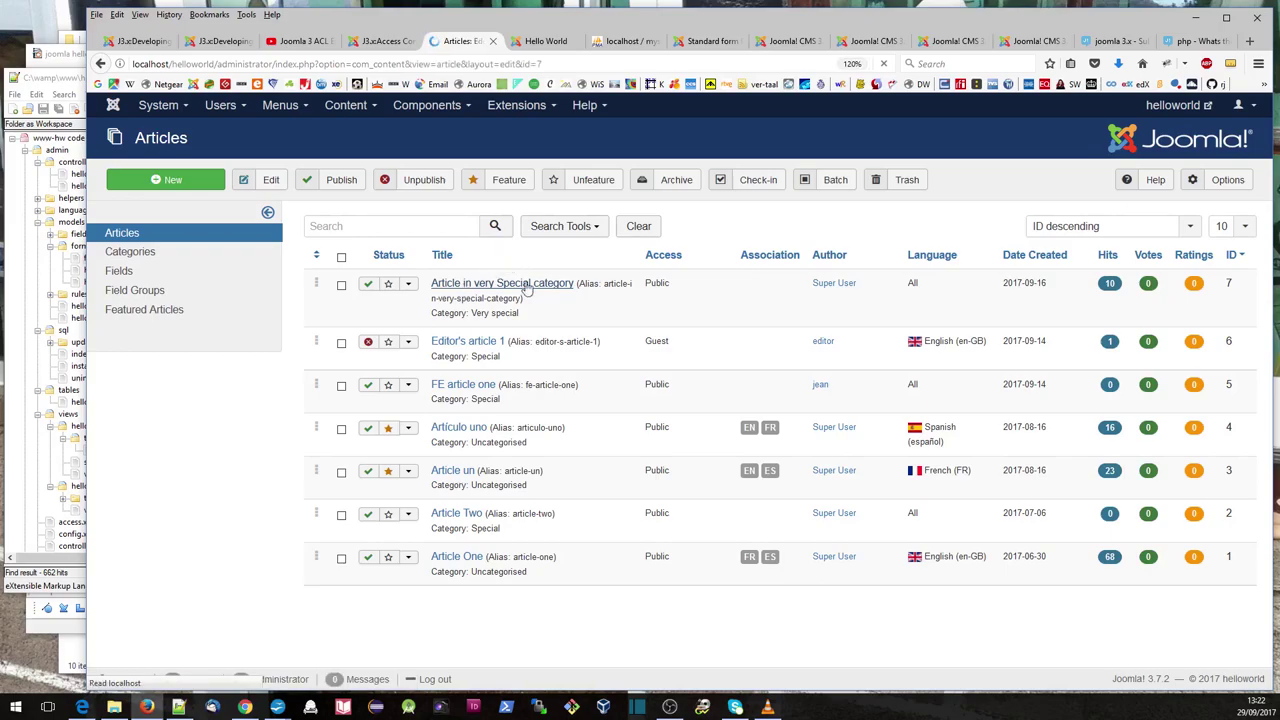
pyautogui.click(620, 274)
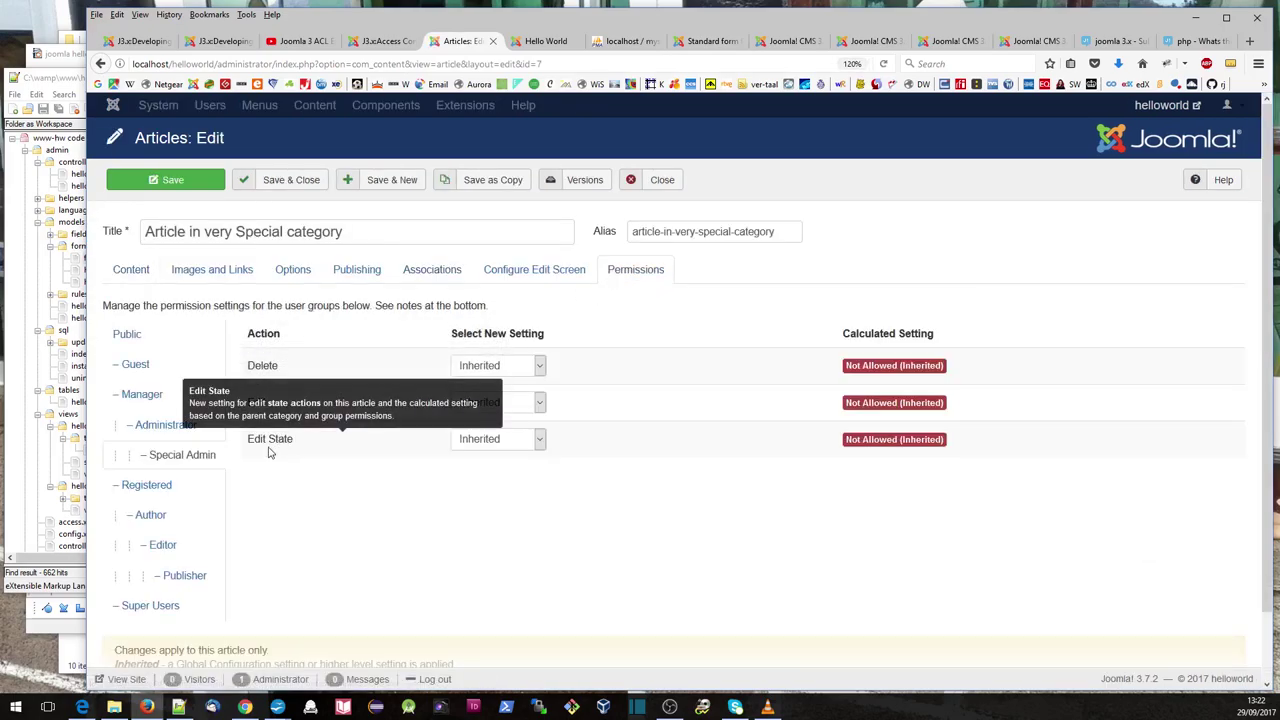
# - Compare the article's Special Admin permissions with the article section actions of com_content's access.xml in Notepad++
pyautogui.click(62, 562)
pyautogui.scroll(-1, 415, 430)
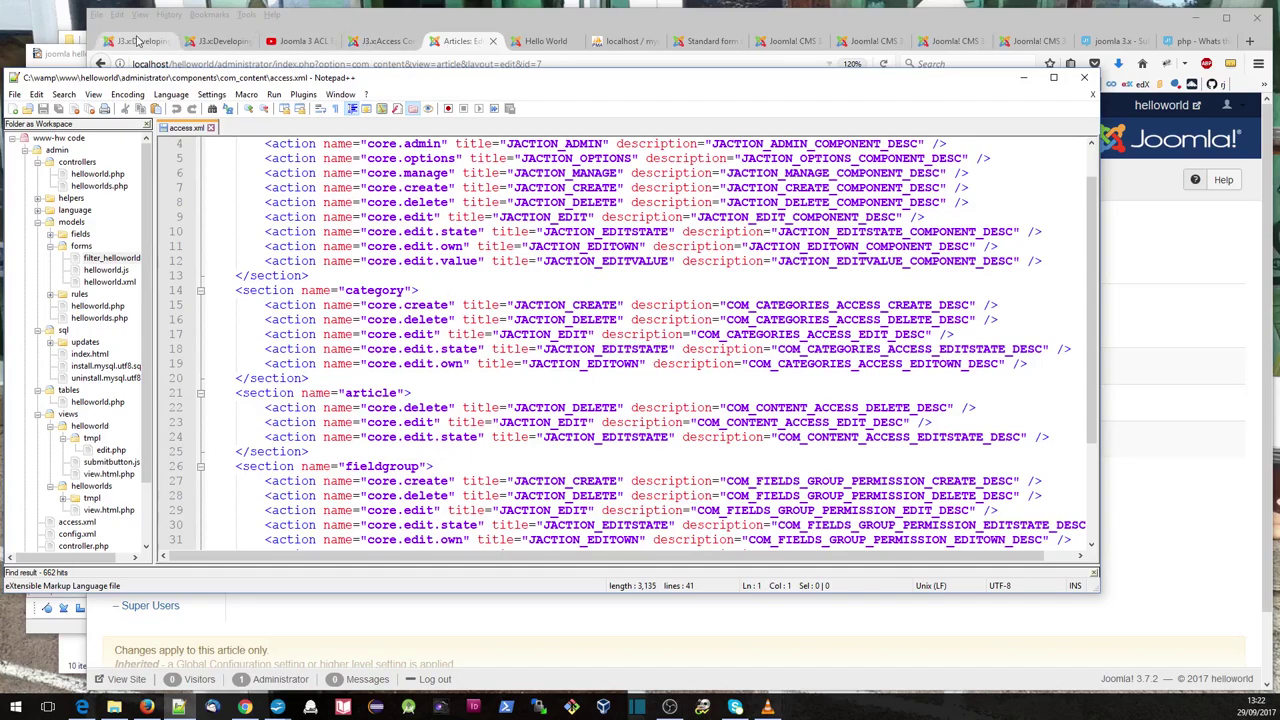
pyautogui.click(468, 45)
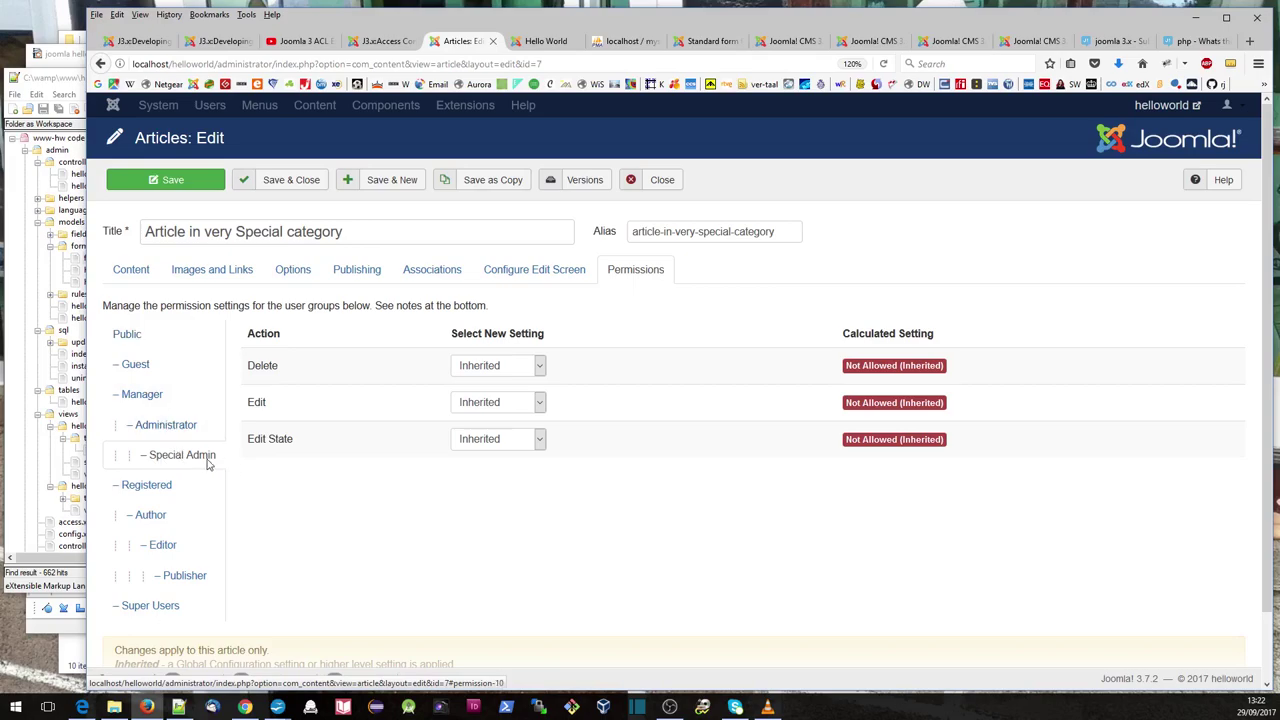
# - Close the article without saving and examine Joomla's user list and the hierarchy of user groups
pyautogui.click(665, 186)
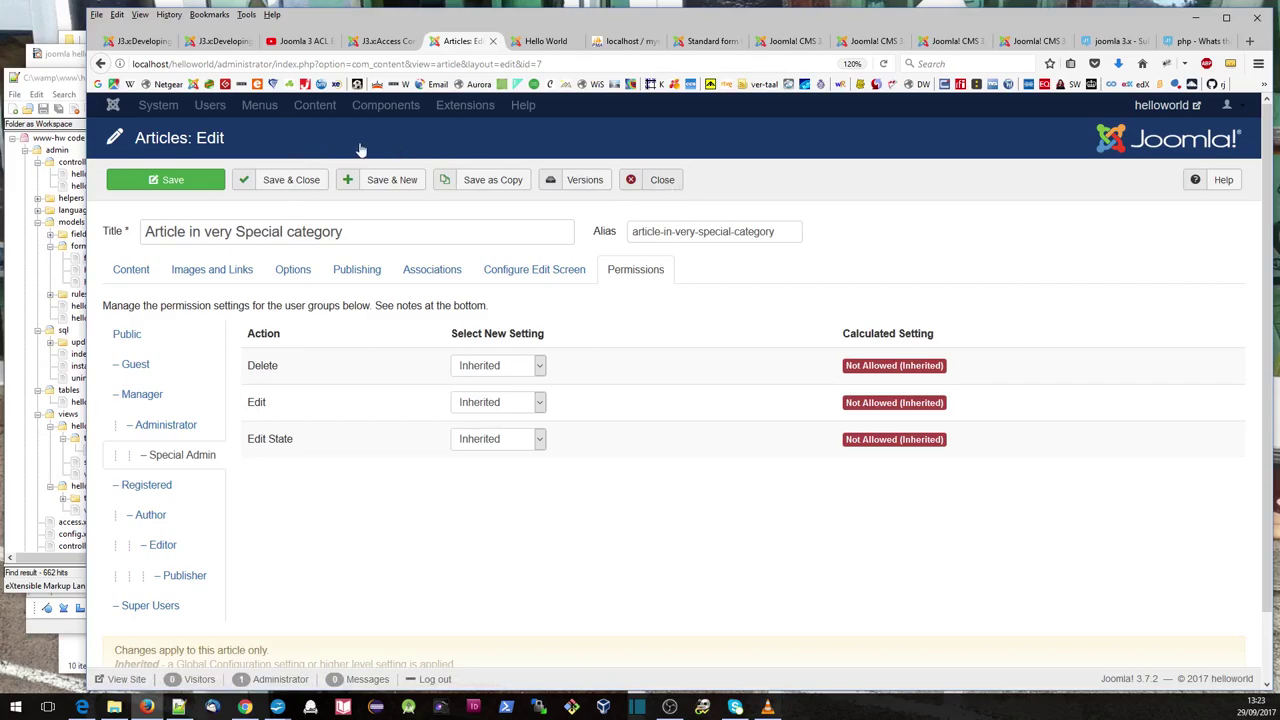
pyautogui.click(218, 106)
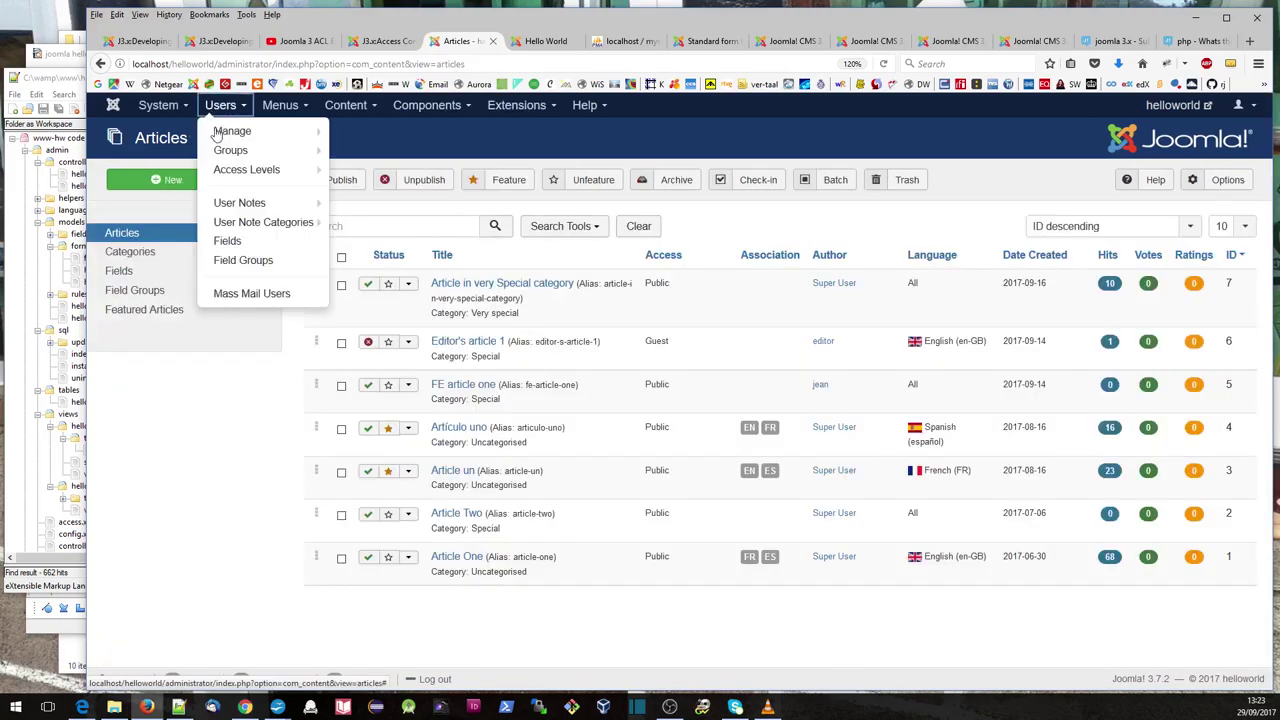
pyautogui.click(226, 131)
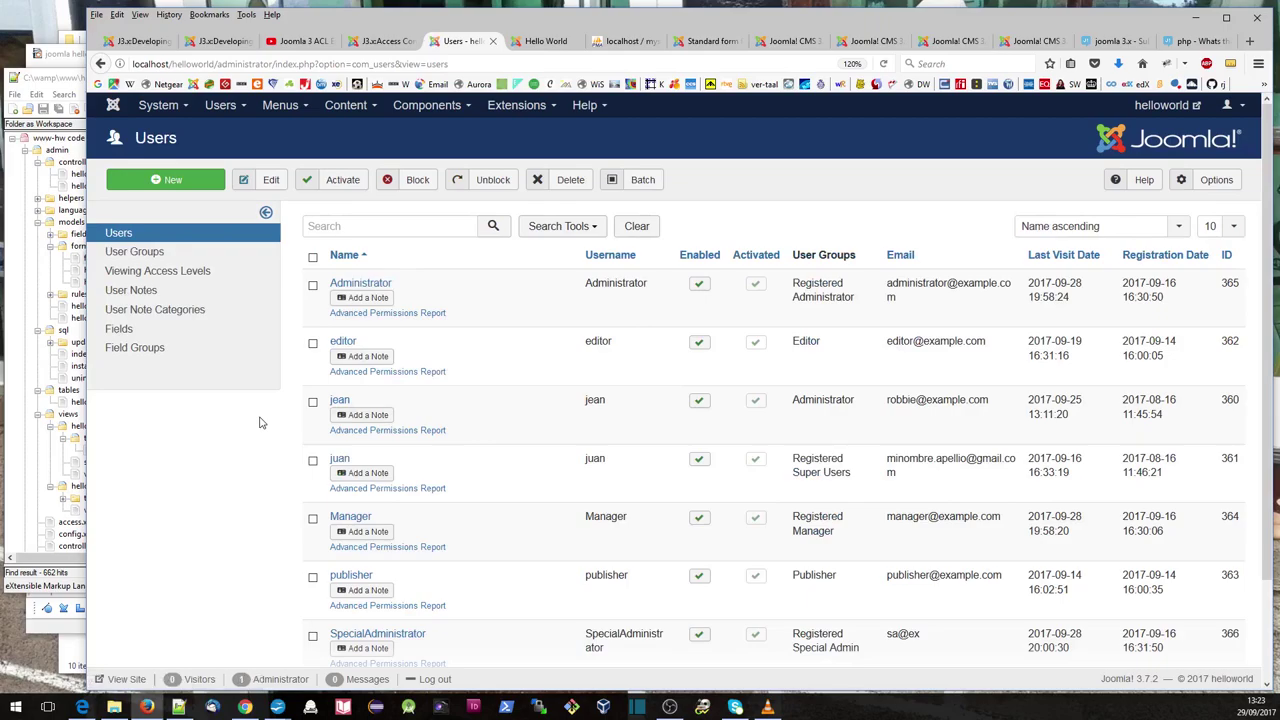
pyautogui.click(230, 114)
pyautogui.click(232, 288)
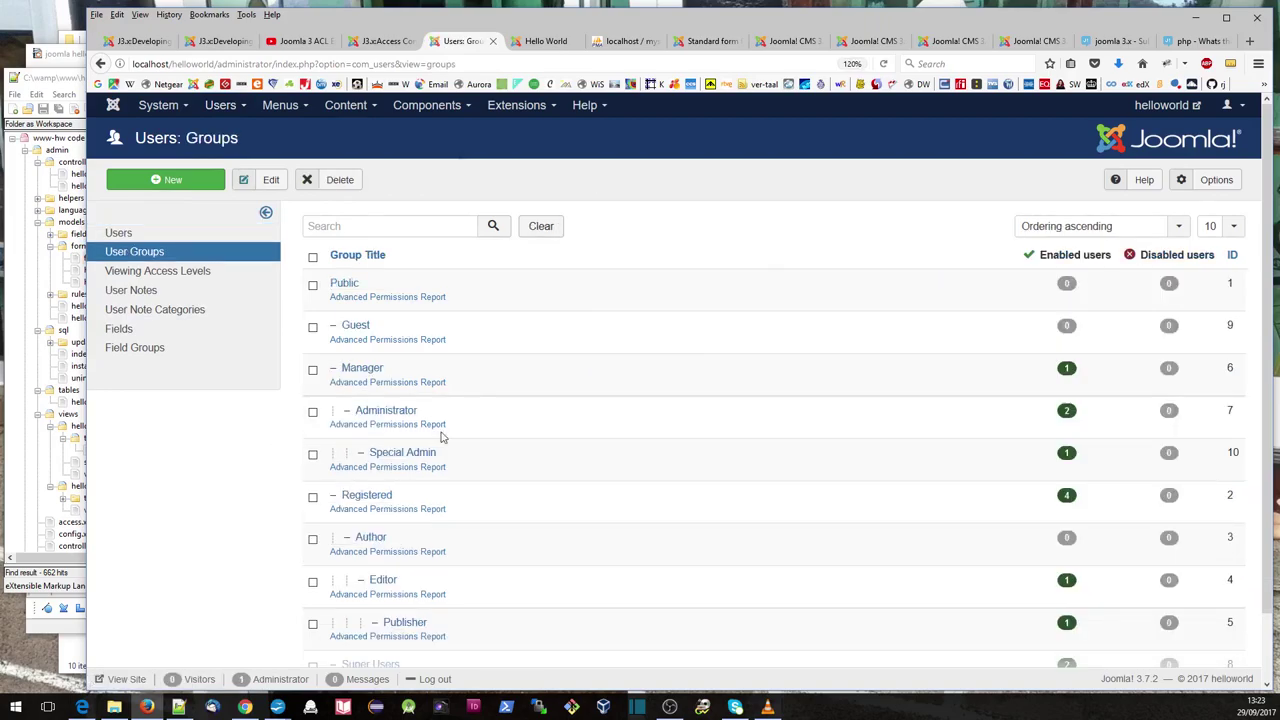
pyautogui.scroll(-1, 214, 563)
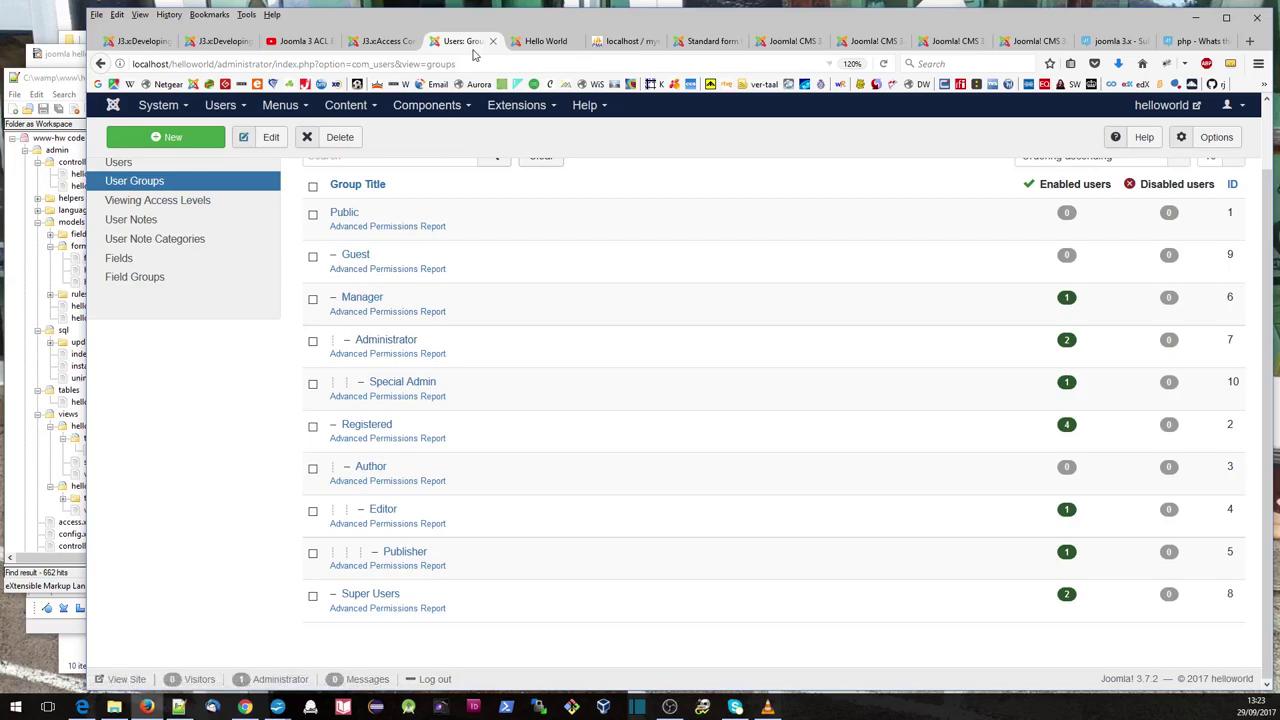
# - Reopen the permissions of "Article in very Special category" and view the choices for the Guest group's Delete setting
pyautogui.click(628, 44)
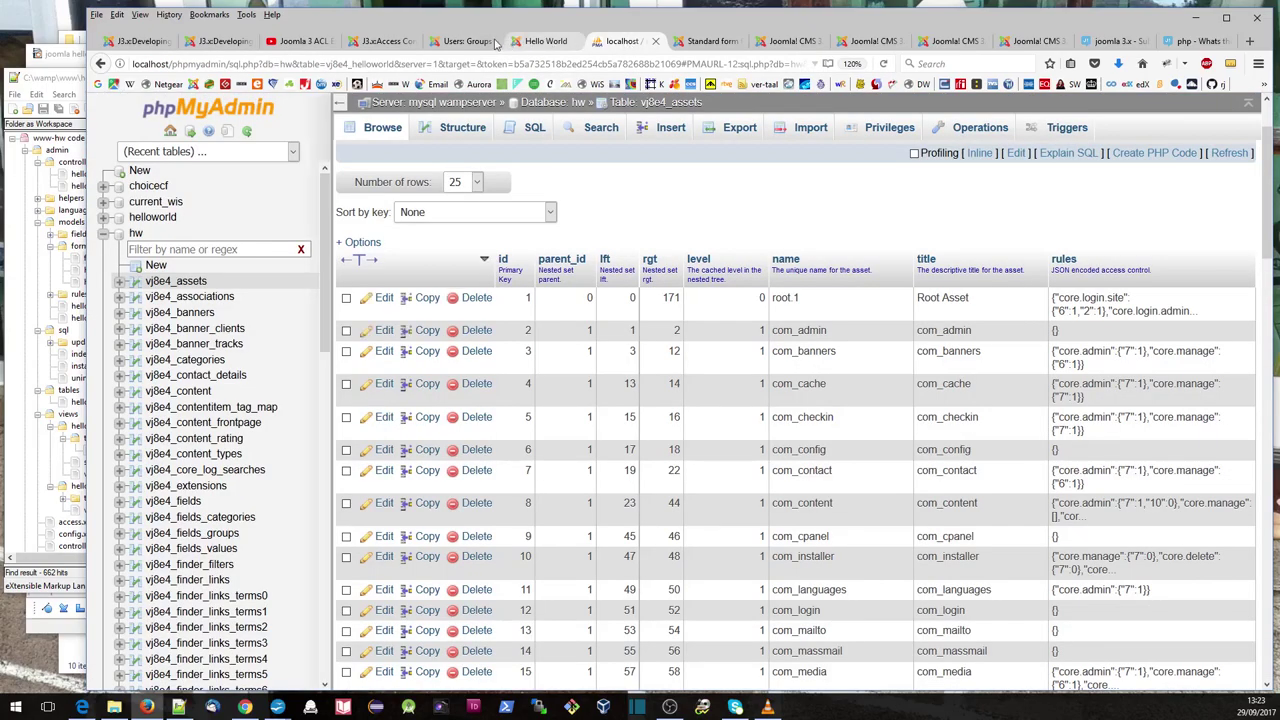
pyautogui.click(463, 43)
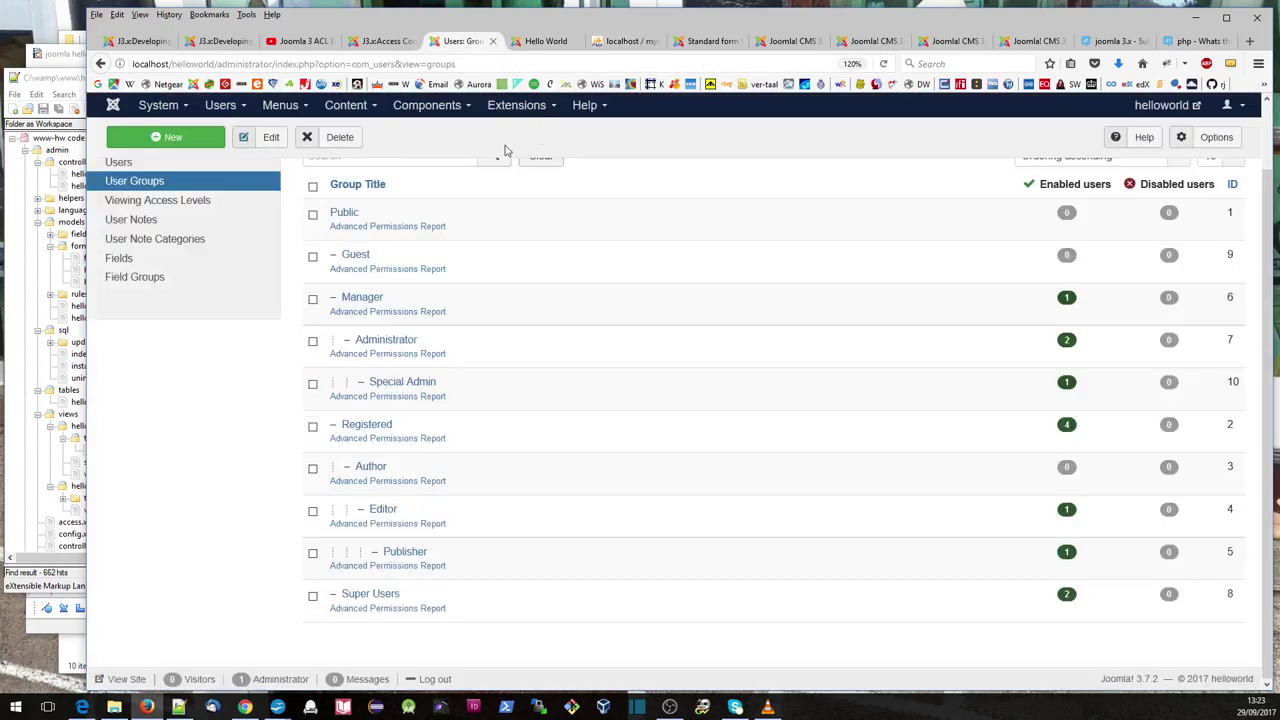
pyautogui.scroll(2, 500, 152)
pyautogui.click(345, 105)
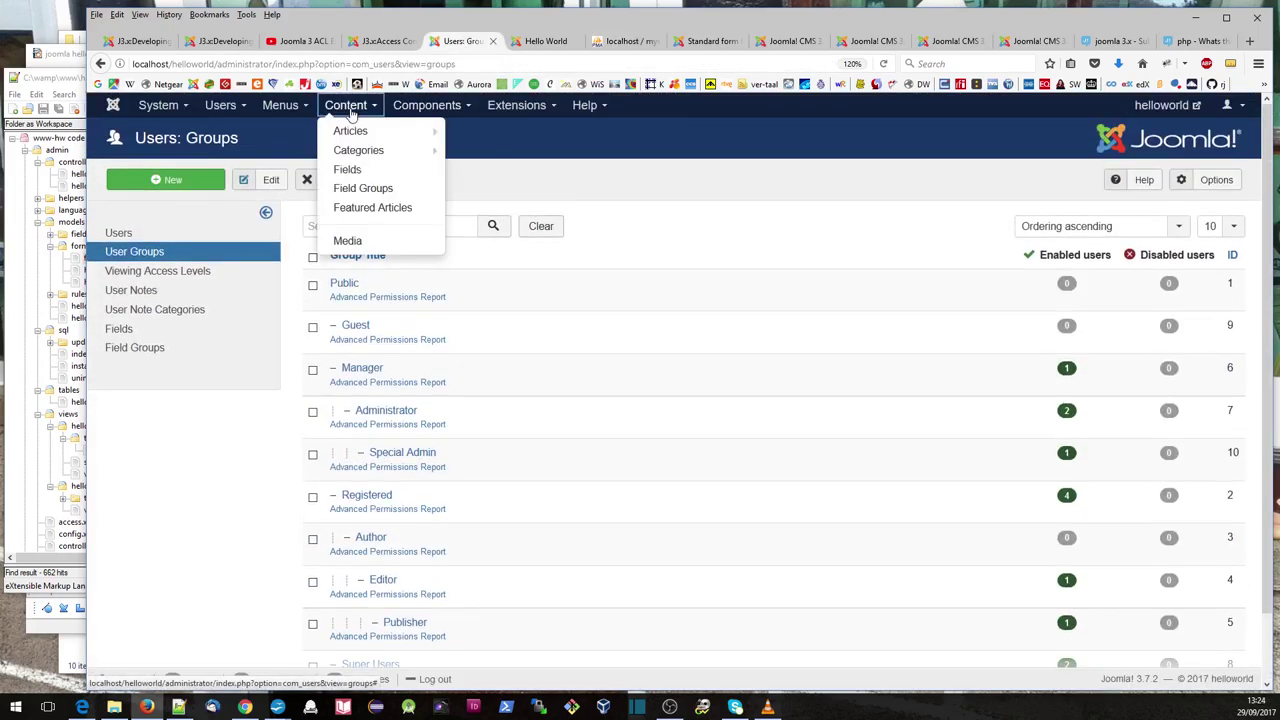
pyautogui.click(338, 128)
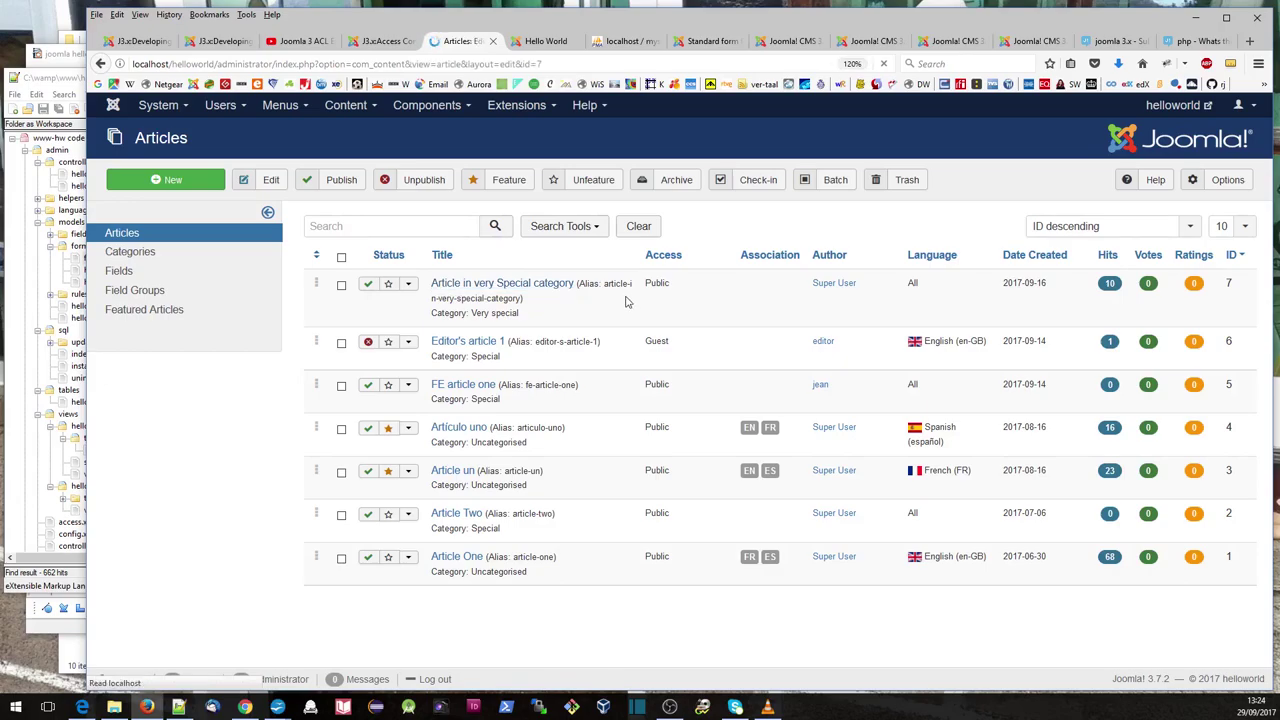
pyautogui.click(633, 271)
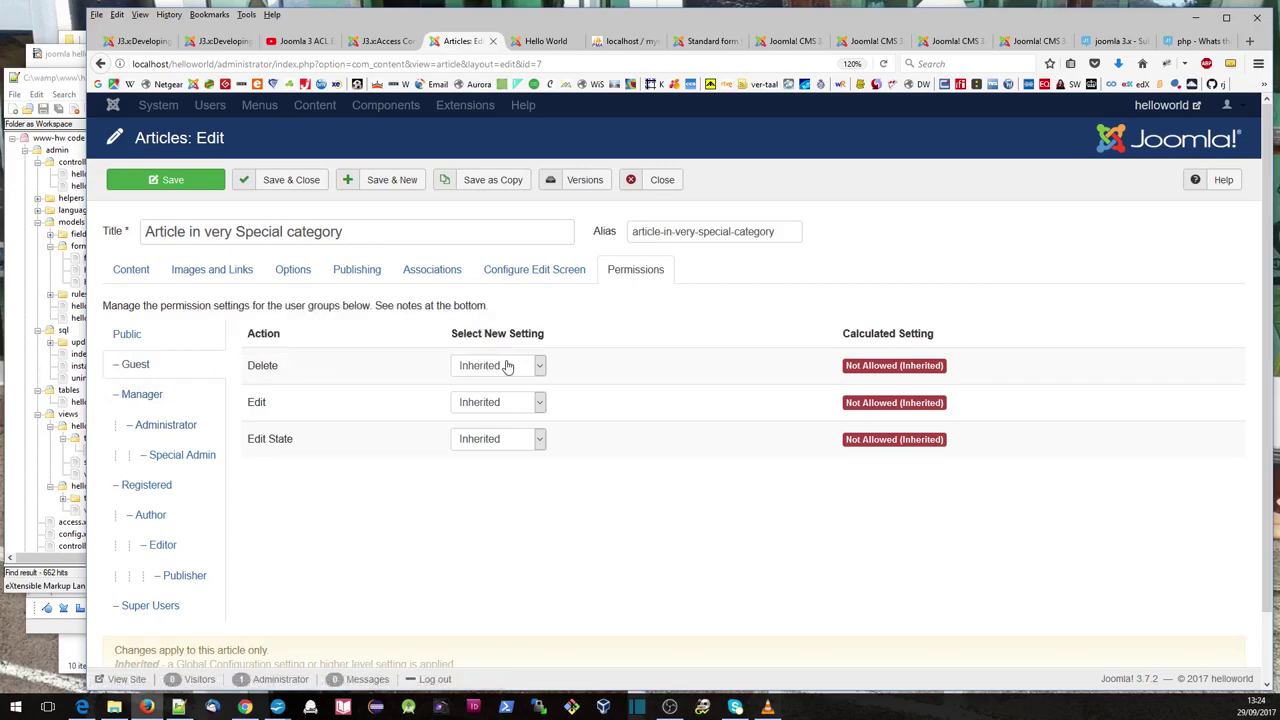
pyautogui.click(539, 366)
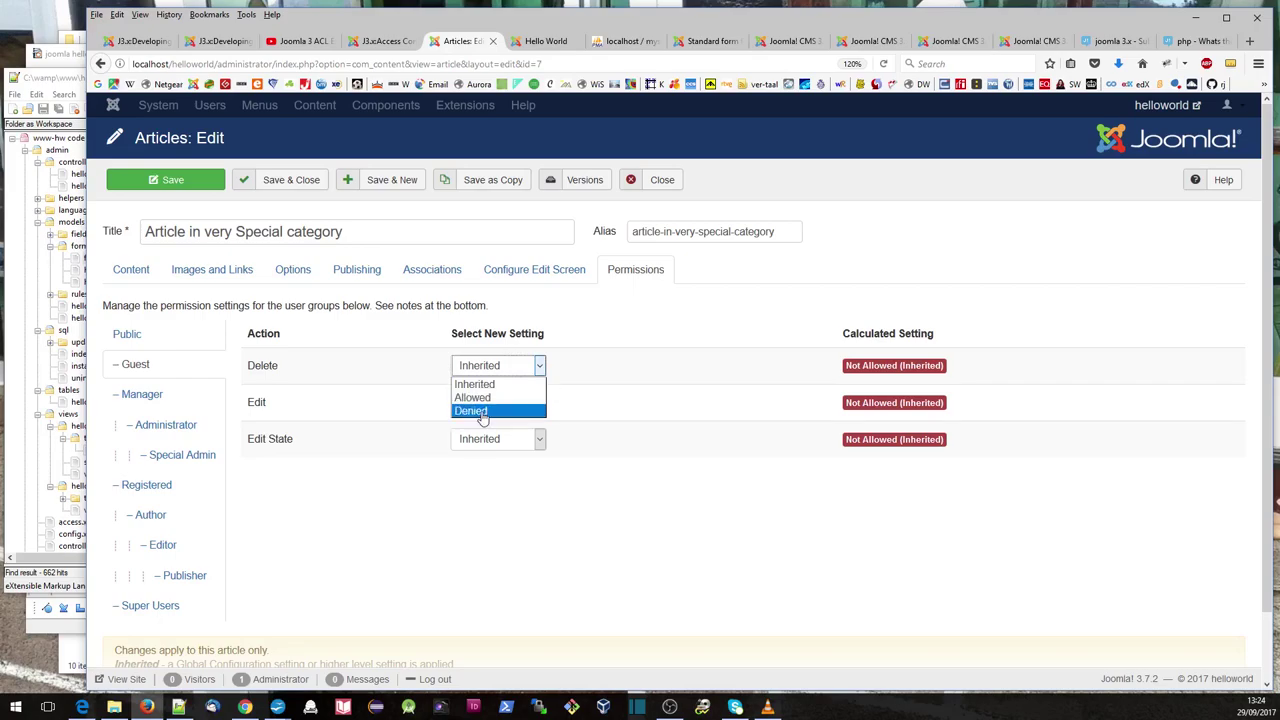
pyautogui.click(541, 369)
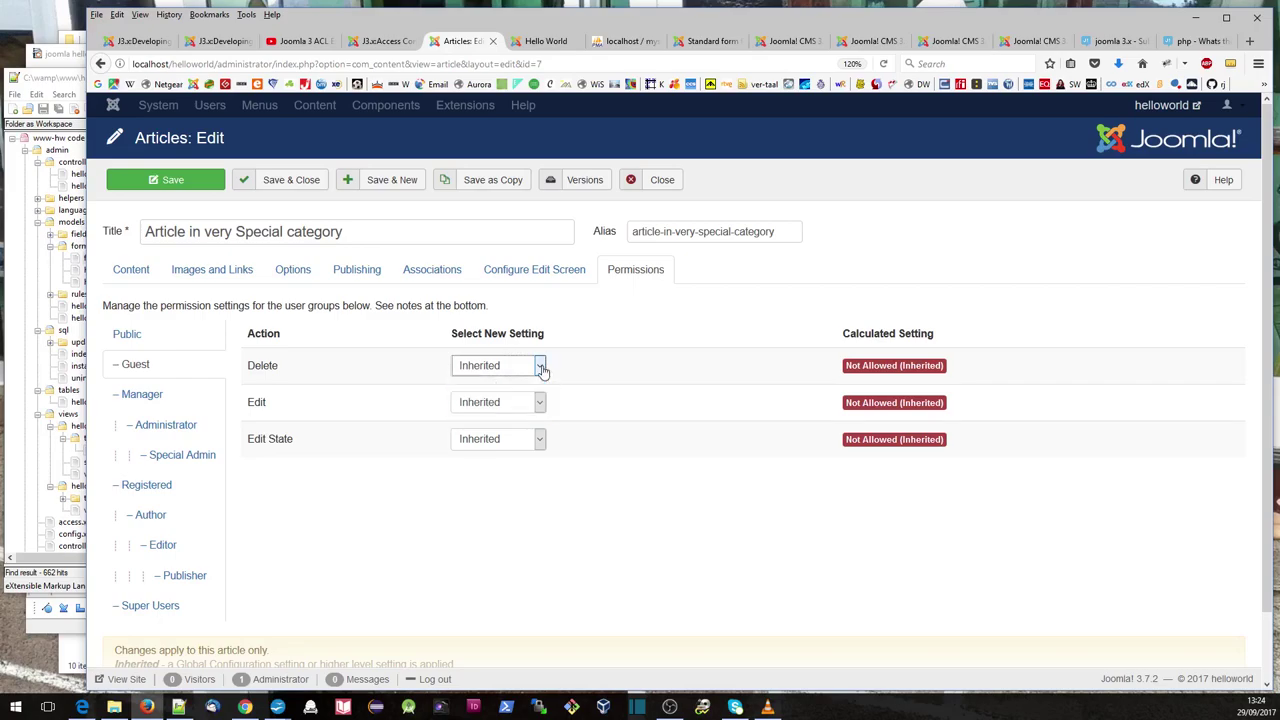
# - Expand the rules value of the com_content row in phpMyAdmin's vj8e4_assets table to read its full JSON
pyautogui.click(621, 43)
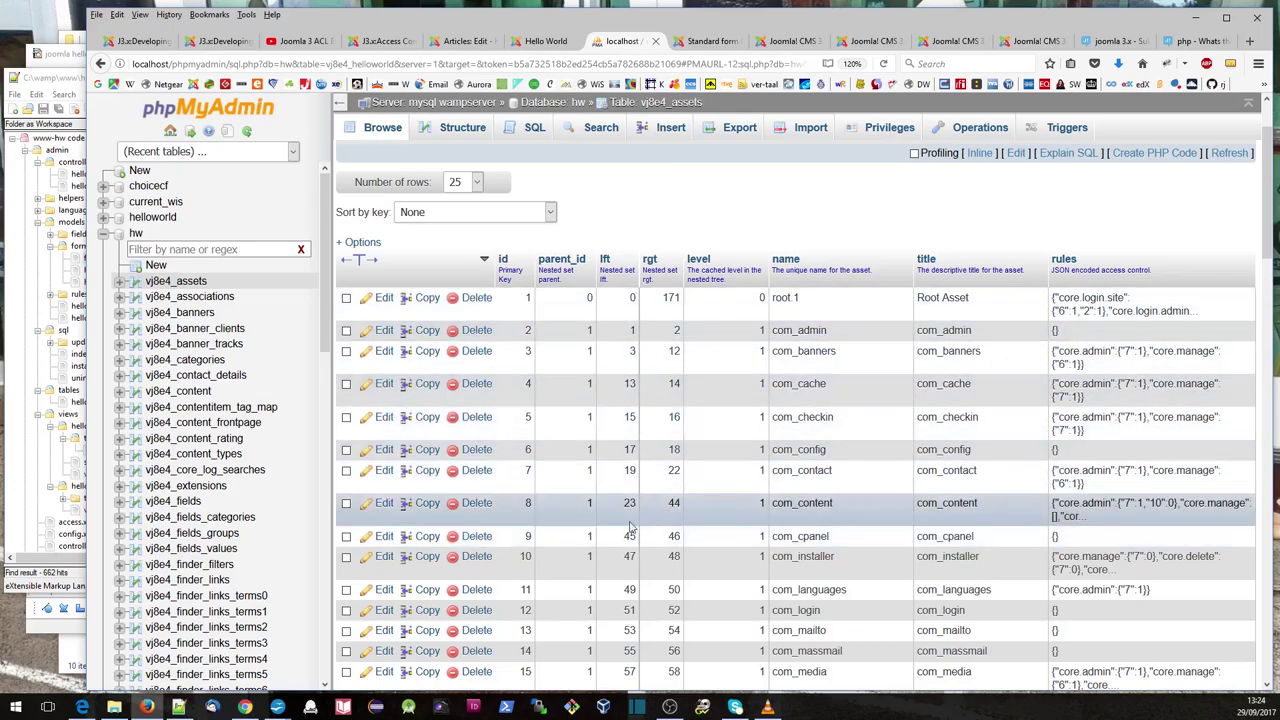
pyautogui.doubleClick(1050, 503)
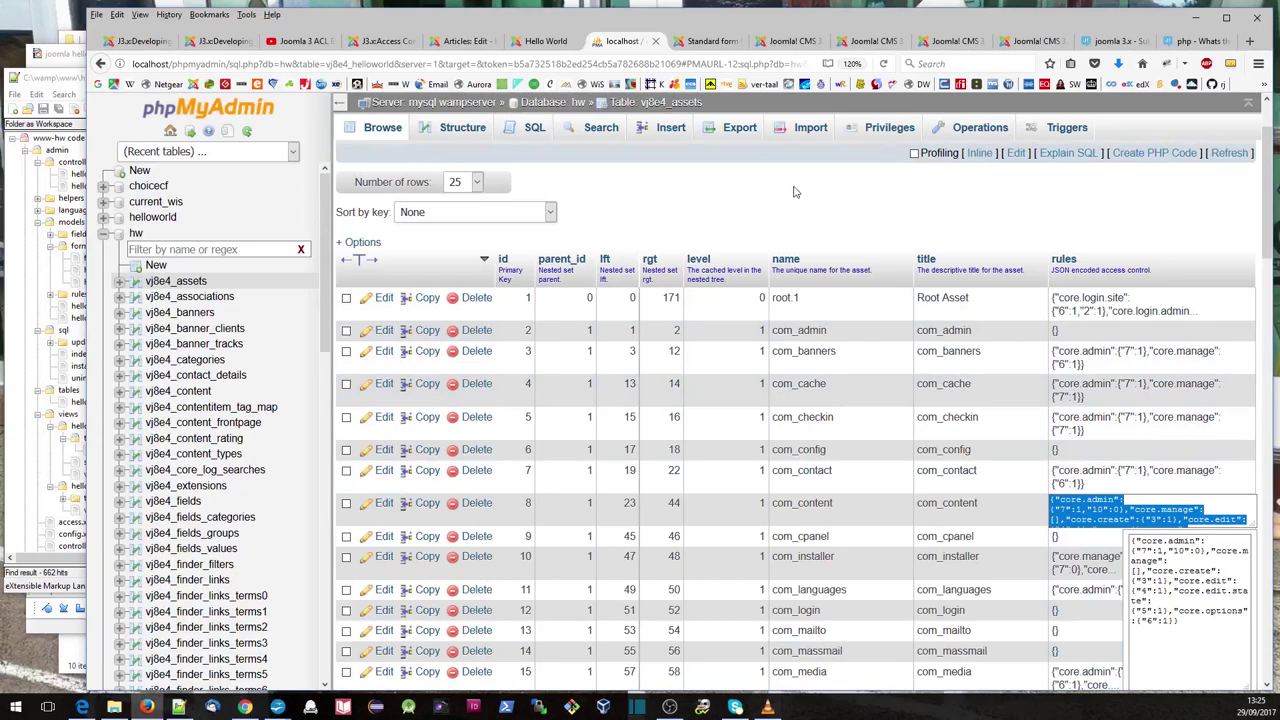
# - Show the Create Action Example diagram of group and permission hierarchies in the Joomla Access Control List Tutorial
pyautogui.click(383, 42)
pyautogui.moveTo(1268, 135); pyautogui.dragTo(1236, 562)
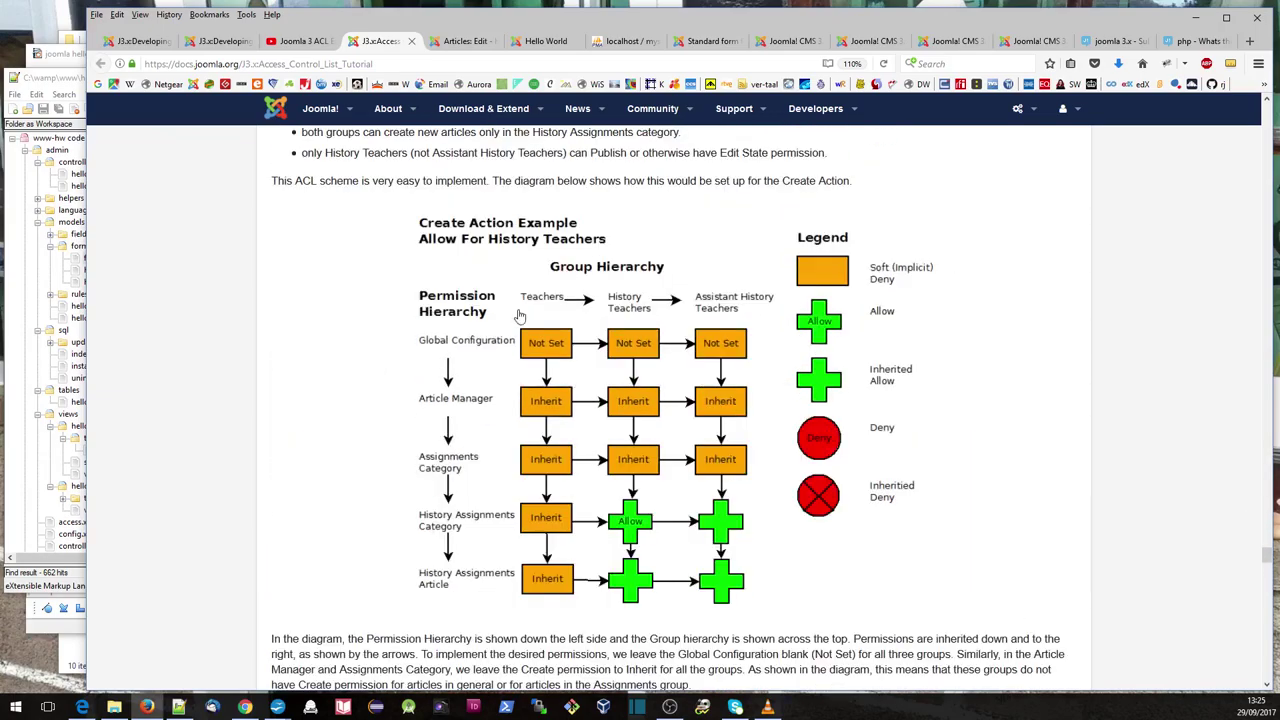